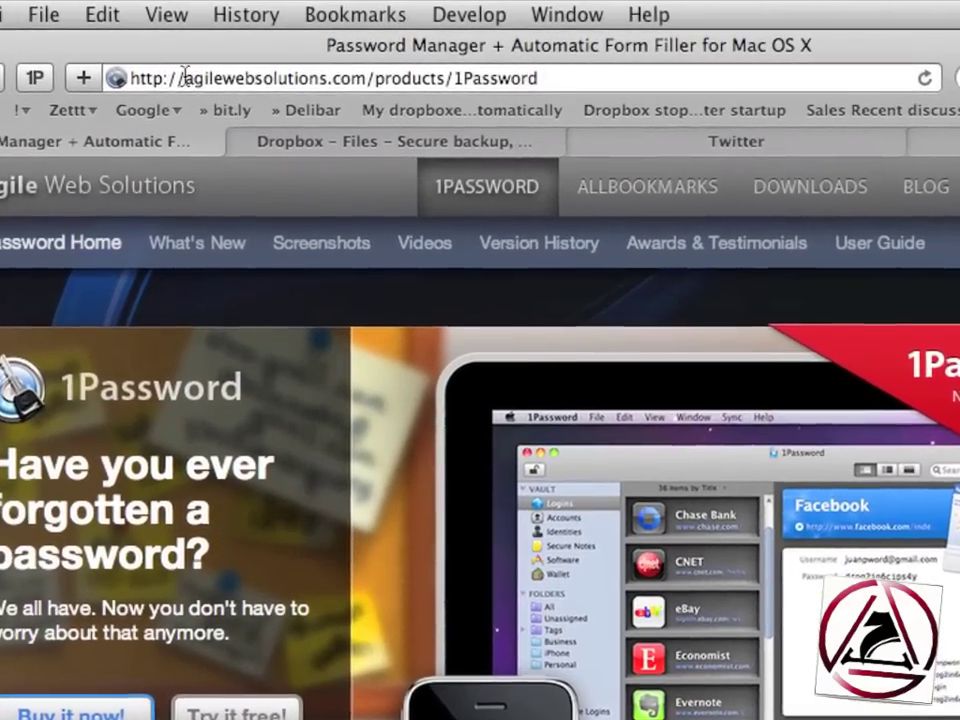
Step: Select the product page's web address in Safari's address bar, then deselect it
{"action": "left_click_drag", "start_coordinate": [188, 76], "coordinate": [531, 76]}
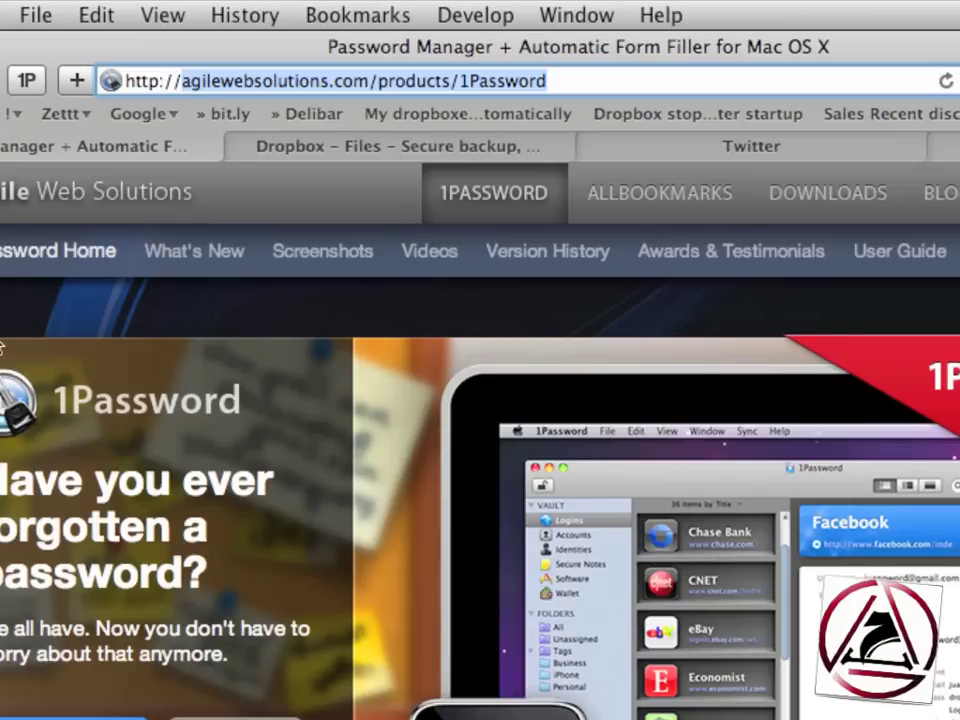
{"action": "left_click", "coordinate": [3, 262]}
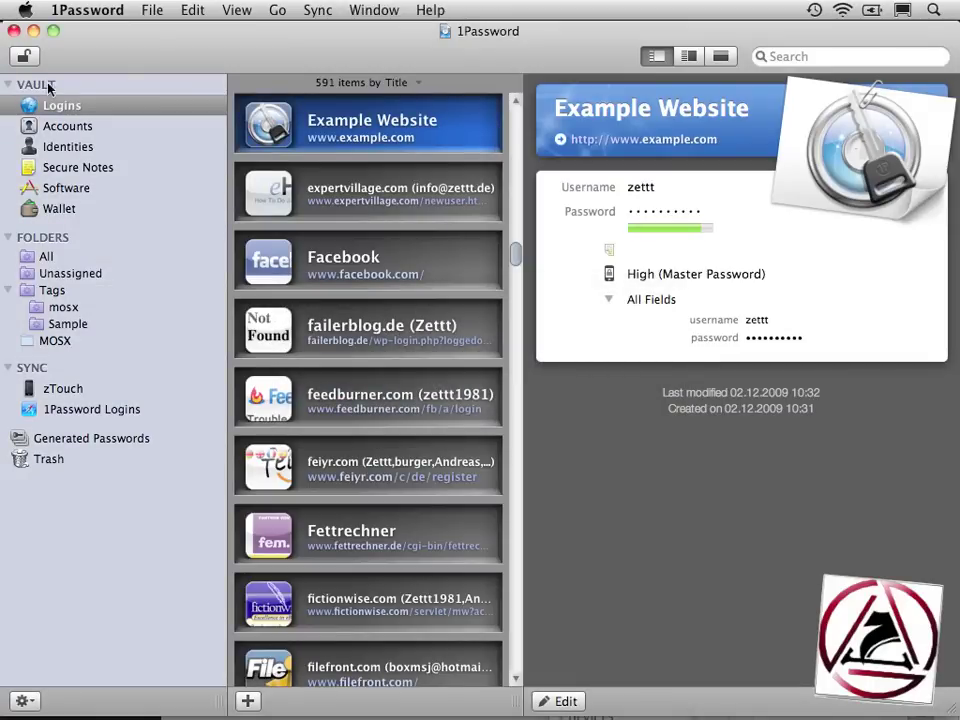
Step: Browse the Accounts, Identities, Secure Notes, Software and Wallet categories in turn
{"action": "left_click", "coordinate": [74, 131]}
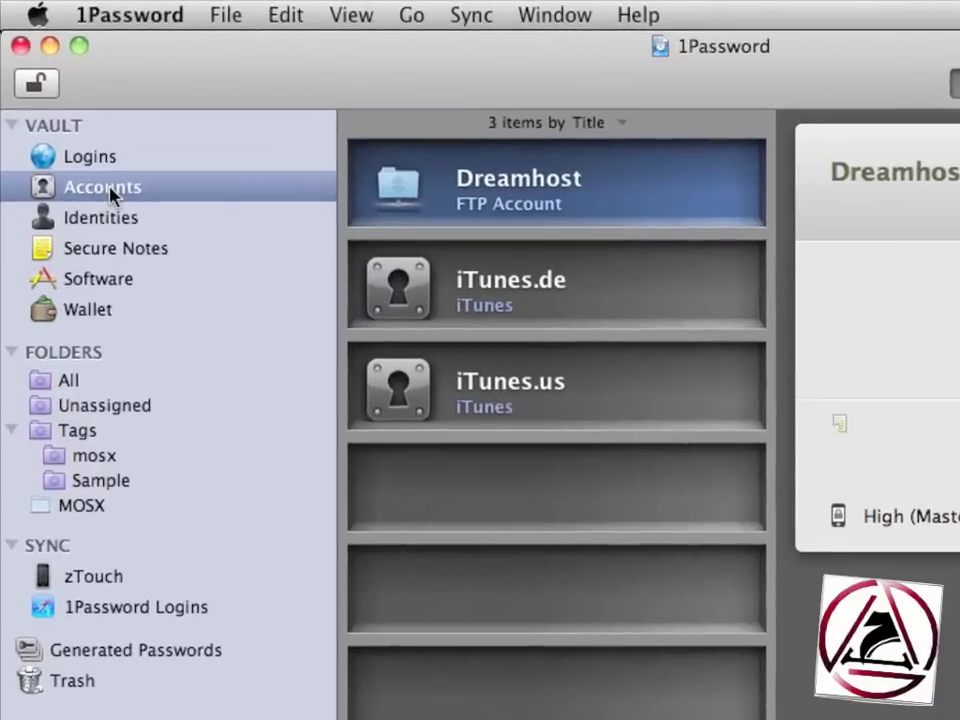
{"action": "left_click", "coordinate": [114, 218]}
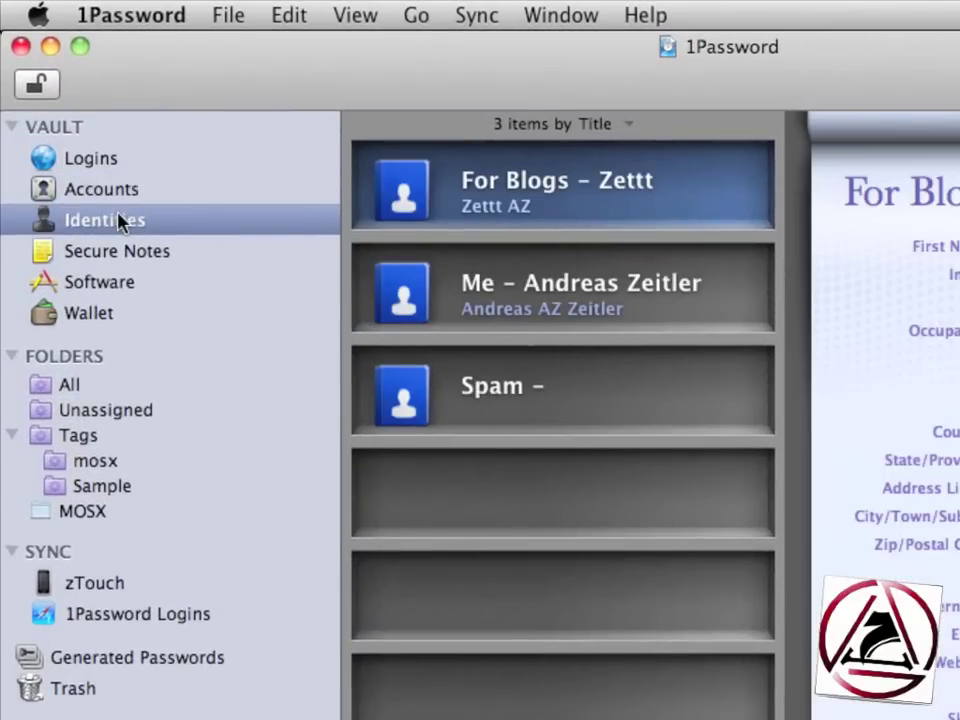
{"action": "left_click", "coordinate": [118, 251]}
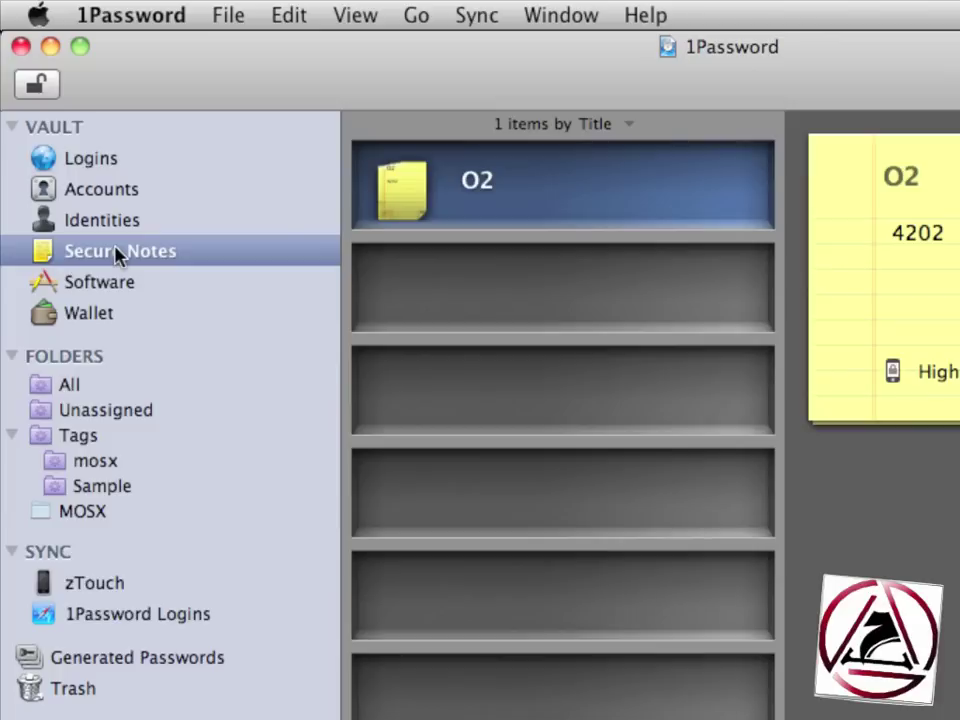
{"action": "left_click", "coordinate": [126, 283]}
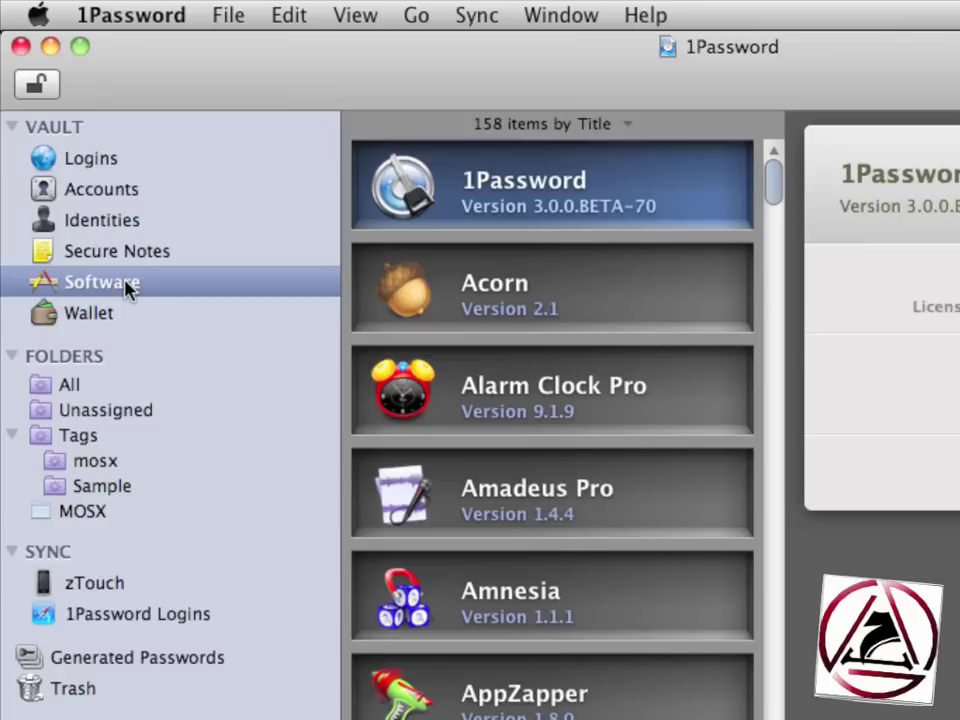
{"action": "left_click", "coordinate": [114, 318]}
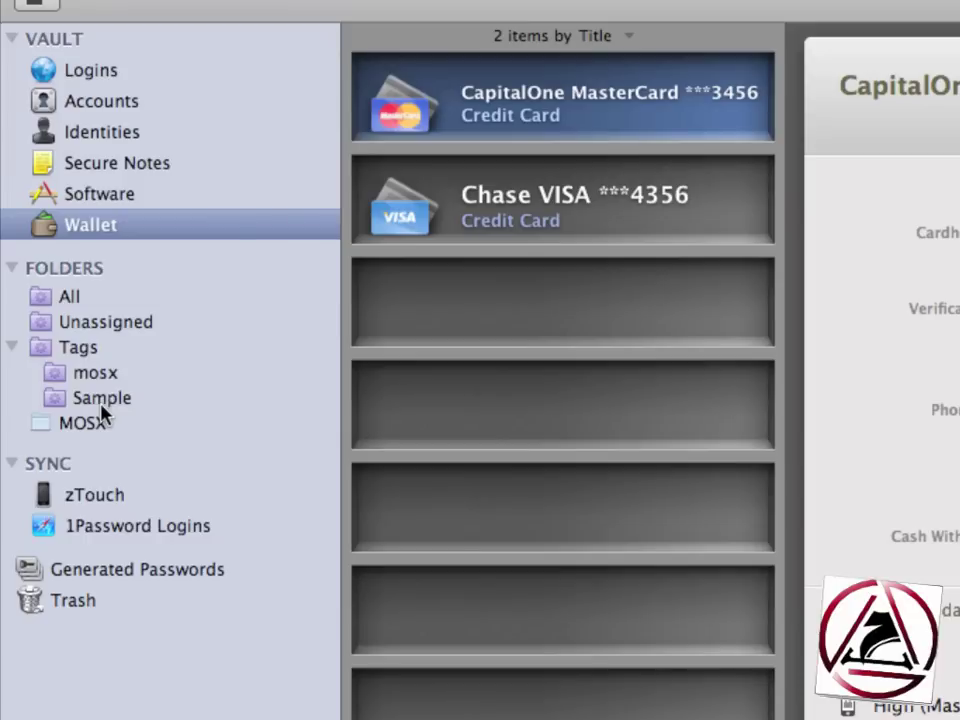
Step: Open the Tags folder, then the MOSX folder, and scroll through its items
{"action": "left_click", "coordinate": [98, 347]}
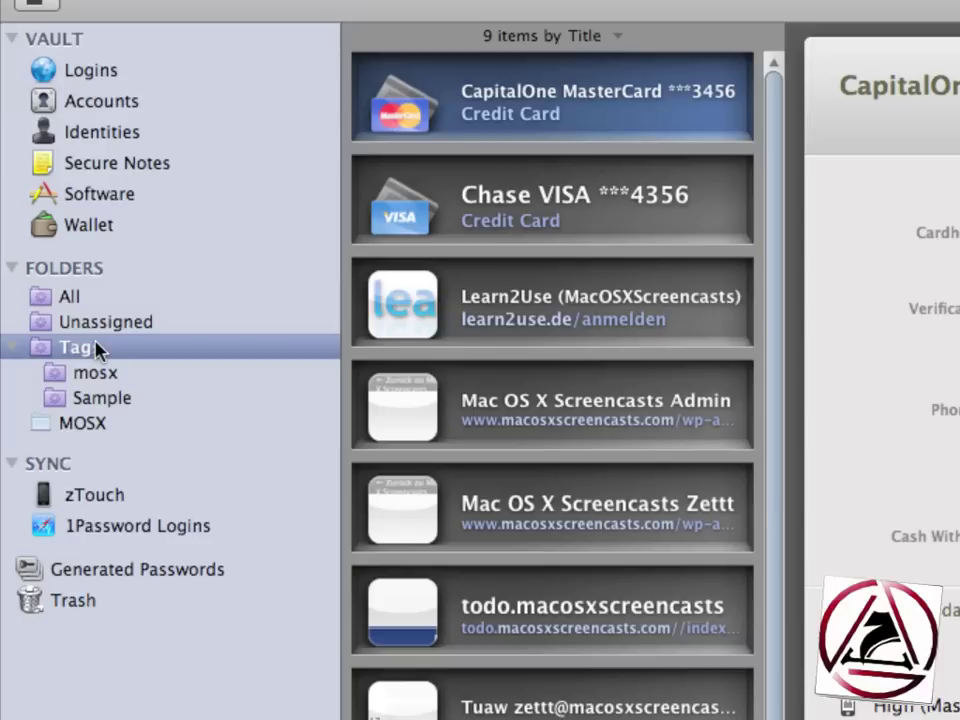
{"action": "left_click", "coordinate": [86, 424]}
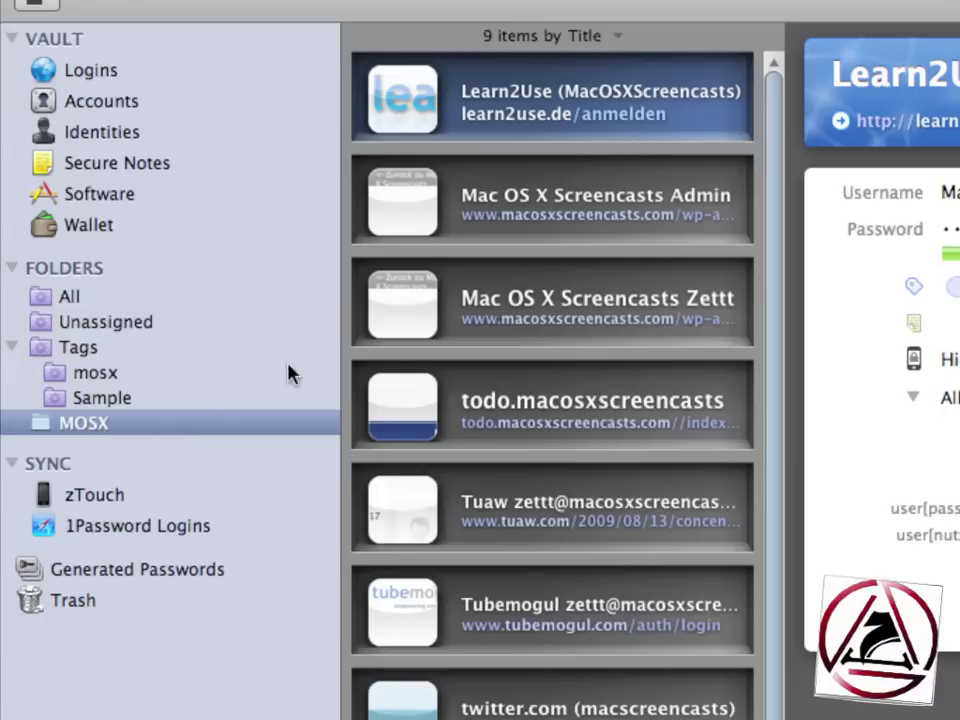
{"action": "scroll", "coordinate": [362, 276], "scroll_direction": "down", "scroll_amount": 2}
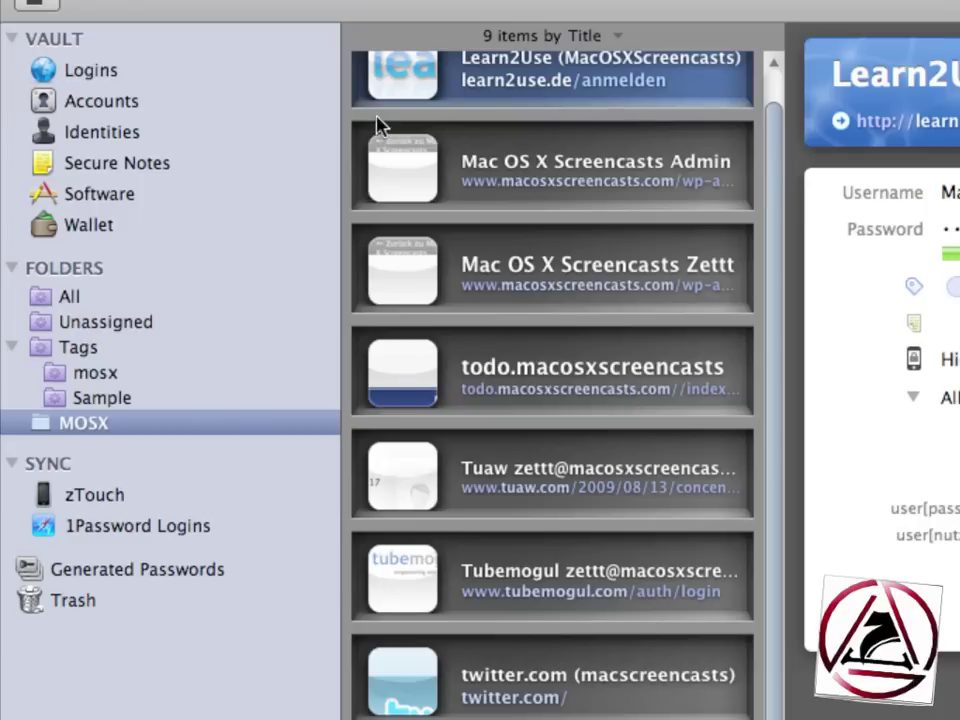
Step: Return to the full Logins list, then open Twitter's sign-up page in Safari
{"action": "left_click", "coordinate": [108, 77]}
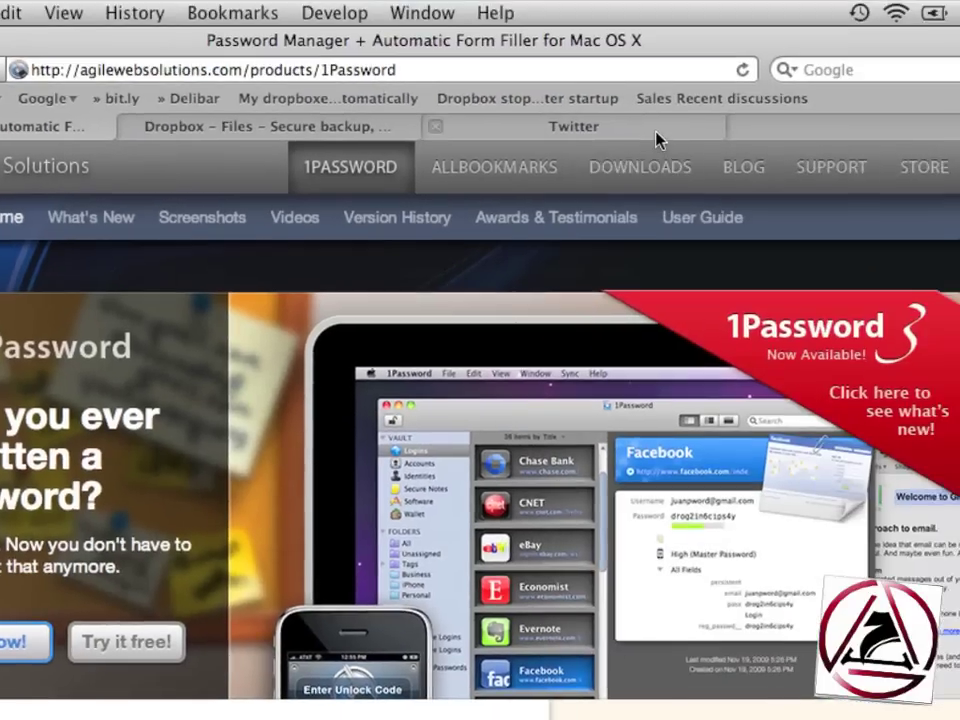
{"action": "left_click", "coordinate": [859, 89]}
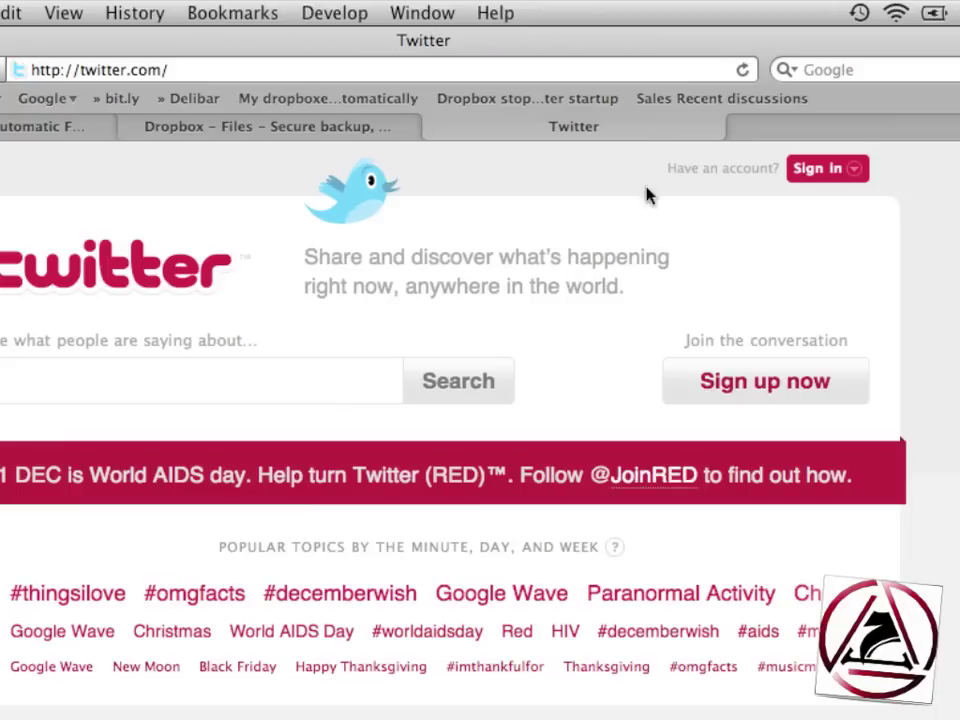
{"action": "left_click", "coordinate": [722, 396]}
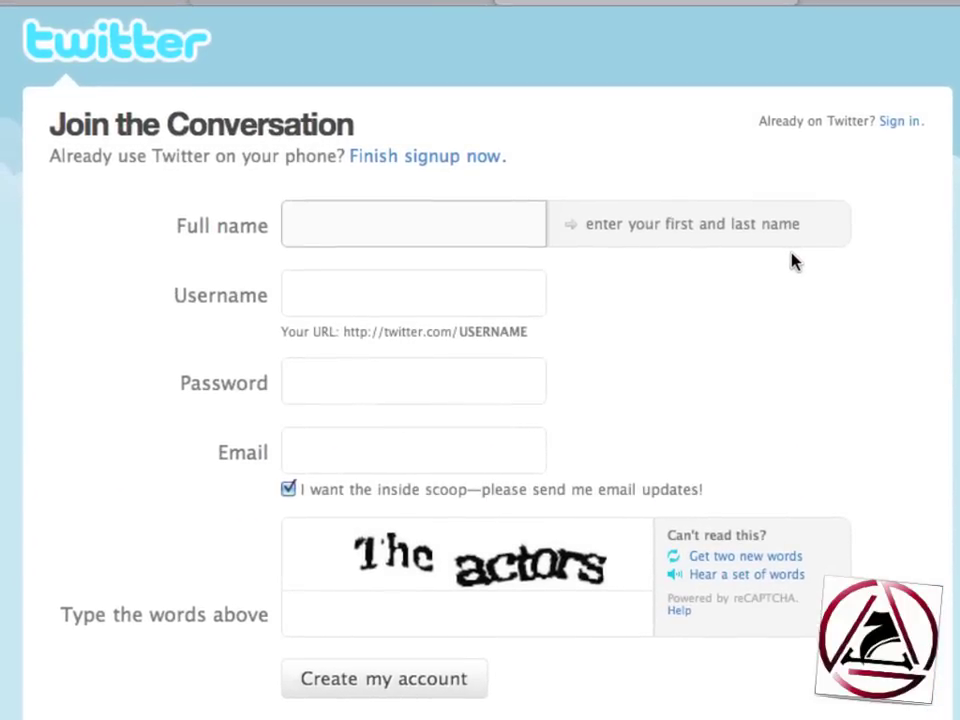
Step: Autofill the full name and type a new username in the Twitter sign-up form
{"action": "type", "text": "And"}
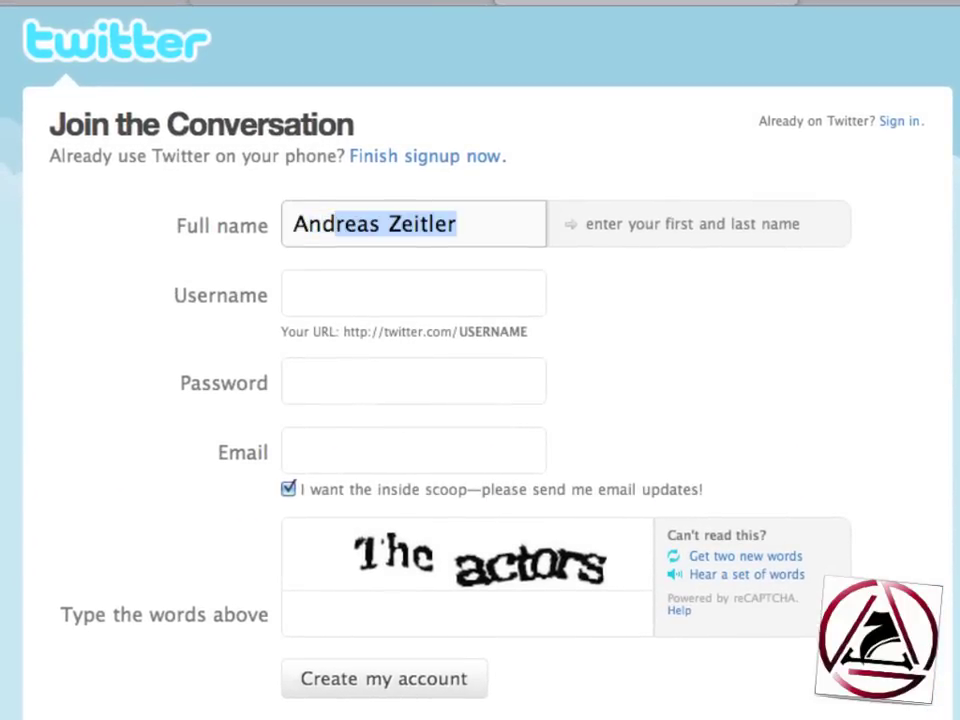
{"action": "key", "text": "Tab"}
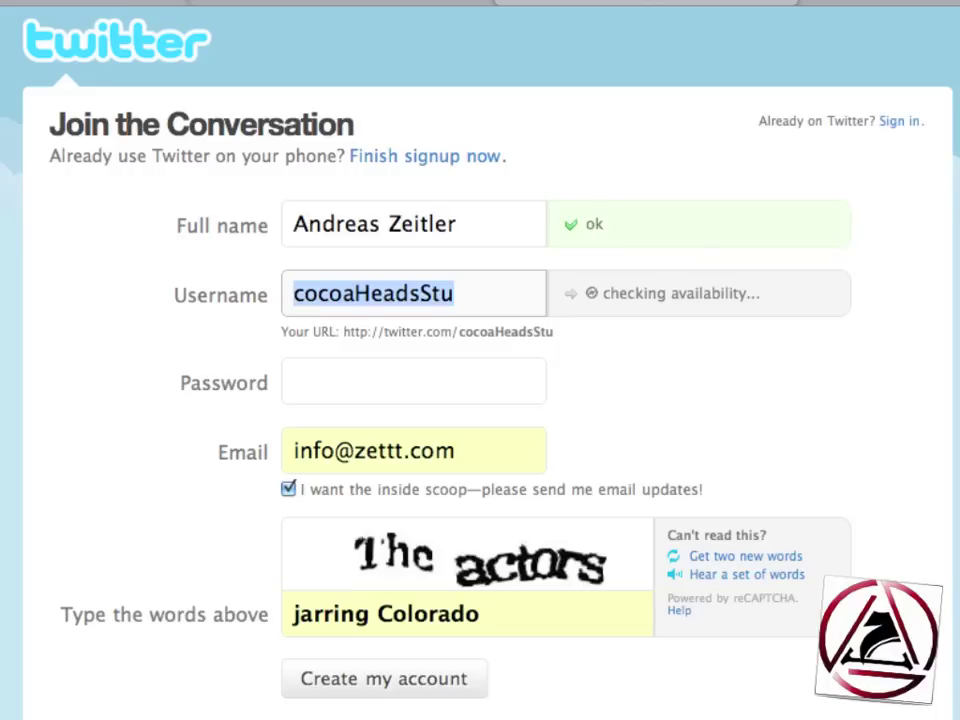
{"action": "key", "text": "BackSpace"}
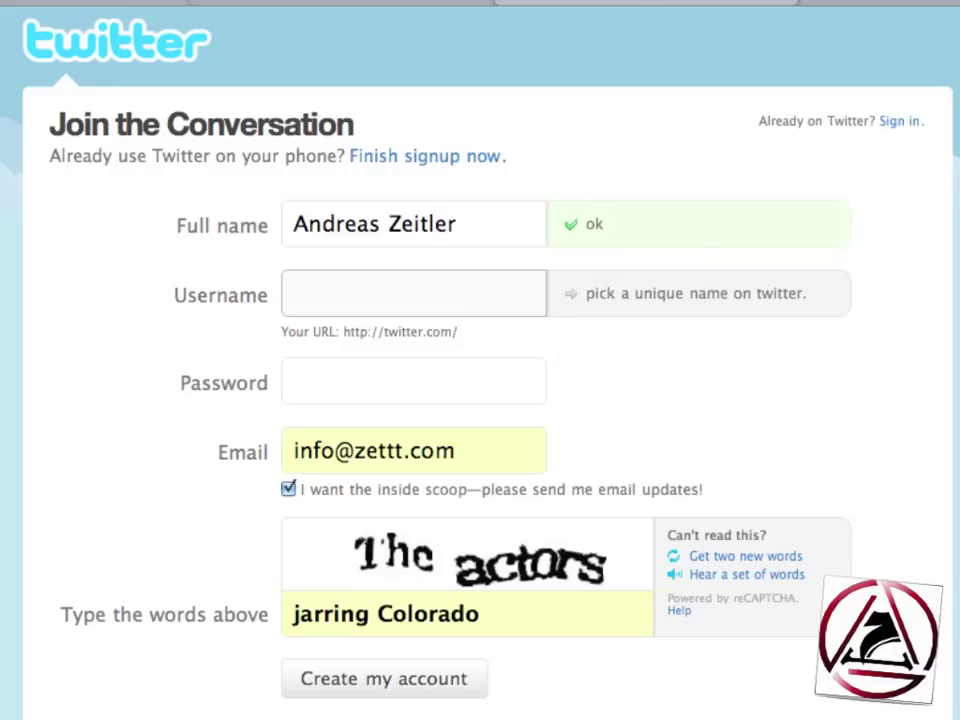
{"action": "type", "text": "cocoa"}
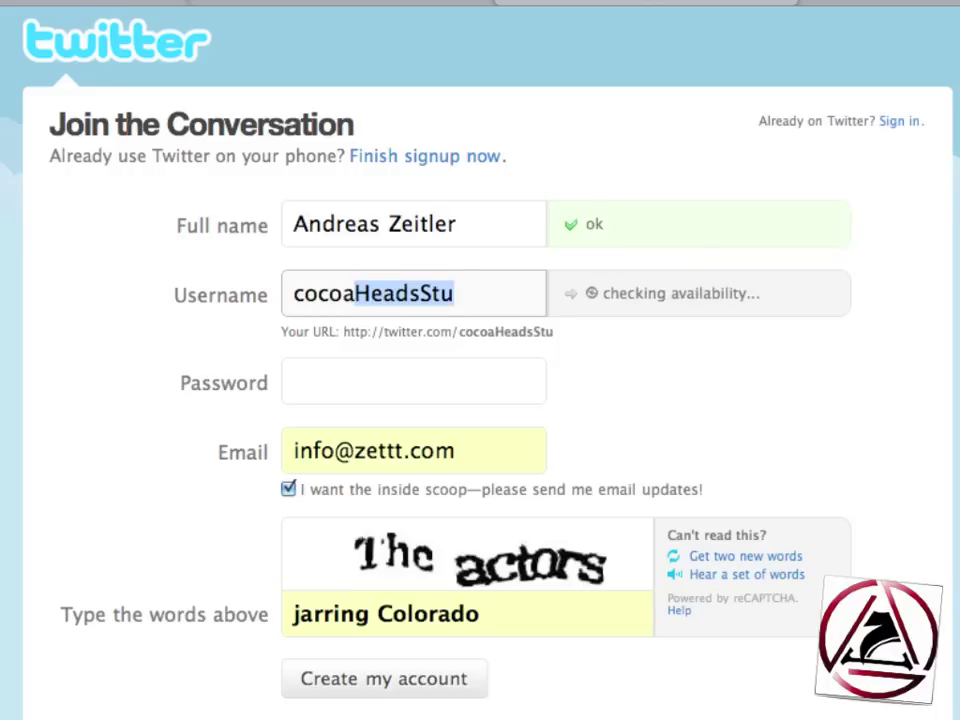
{"action": "type", "text": "Head"}
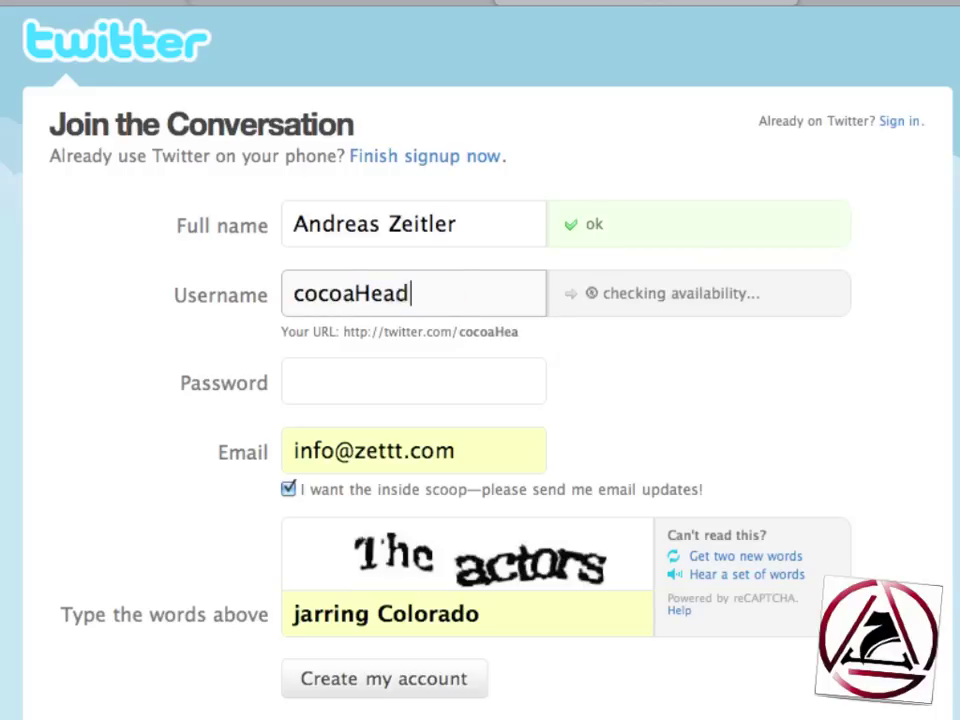
{"action": "key", "text": "BackSpace"}
{"action": "type", "text": "MAn"}
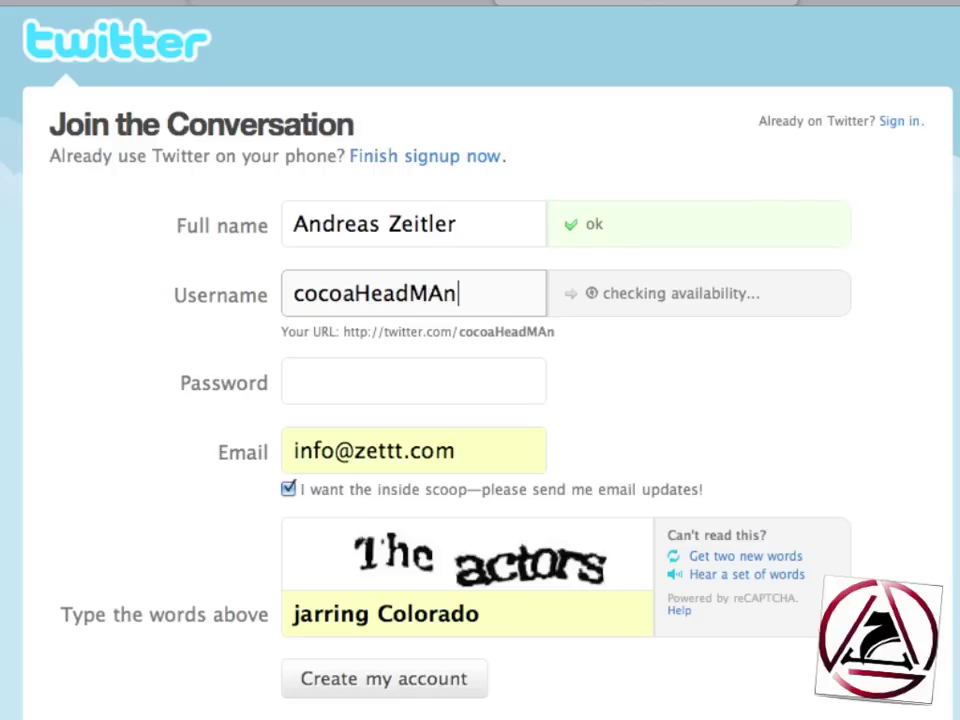
{"action": "key", "text": "BackSpace"}
{"action": "key", "text": "BackSpace"}
{"action": "type", "text": "an"}
{"action": "left_click", "coordinate": [295, 381]}
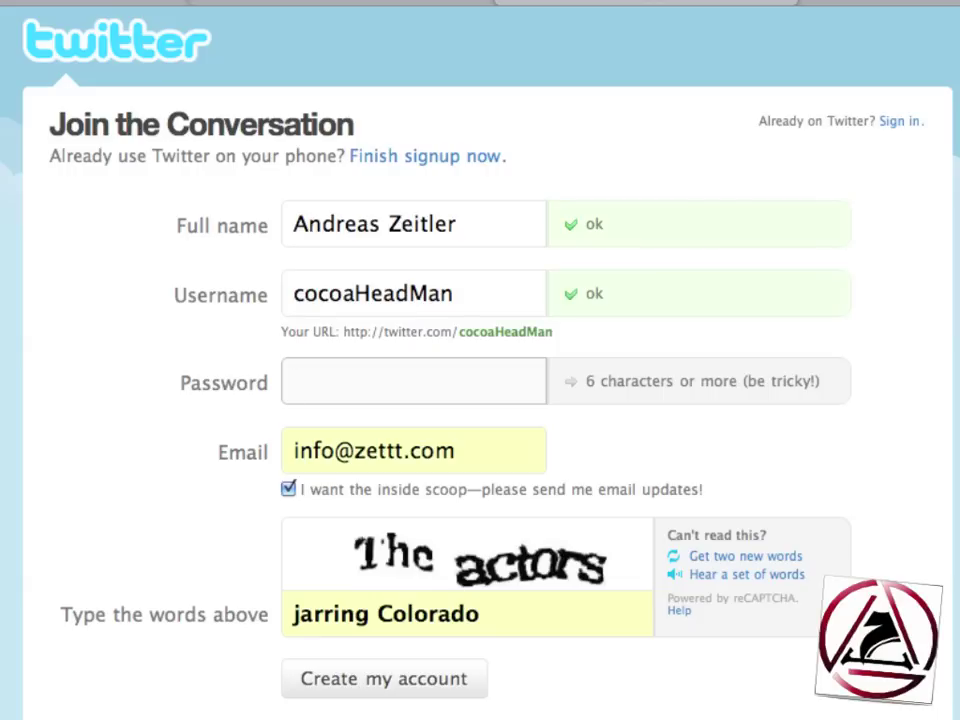
Step: Empty the username and full name fields, then switch to 1Password
{"action": "key", "text": "shift+Tab"}
{"action": "key", "text": "BackSpace"}
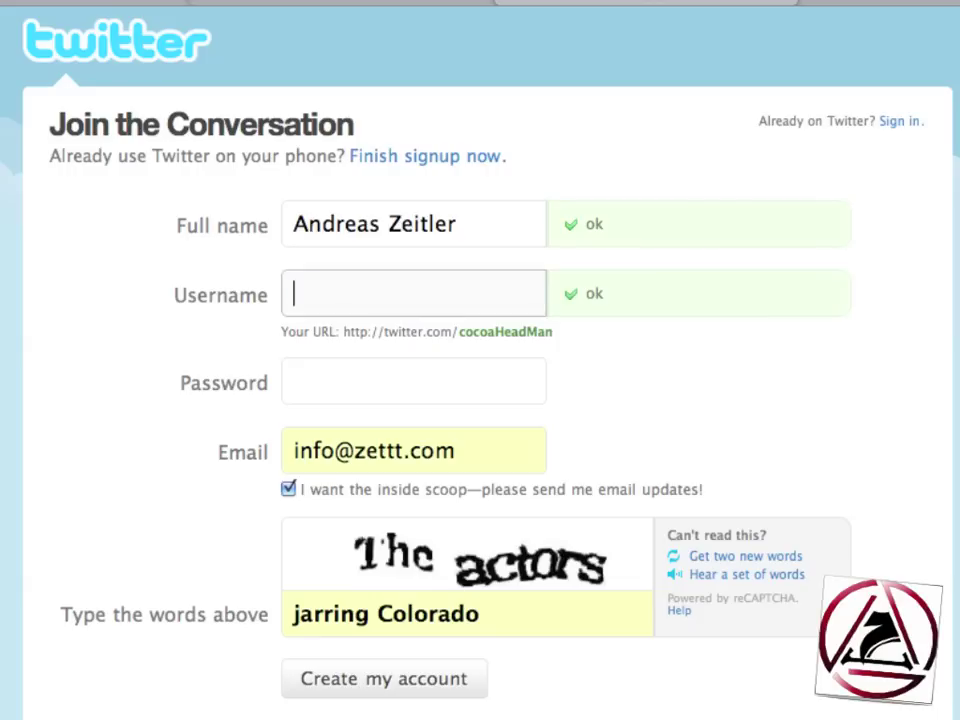
{"action": "key", "text": "shift+Tab"}
{"action": "key", "text": "BackSpace"}
{"action": "key", "text": "super+Tab"}
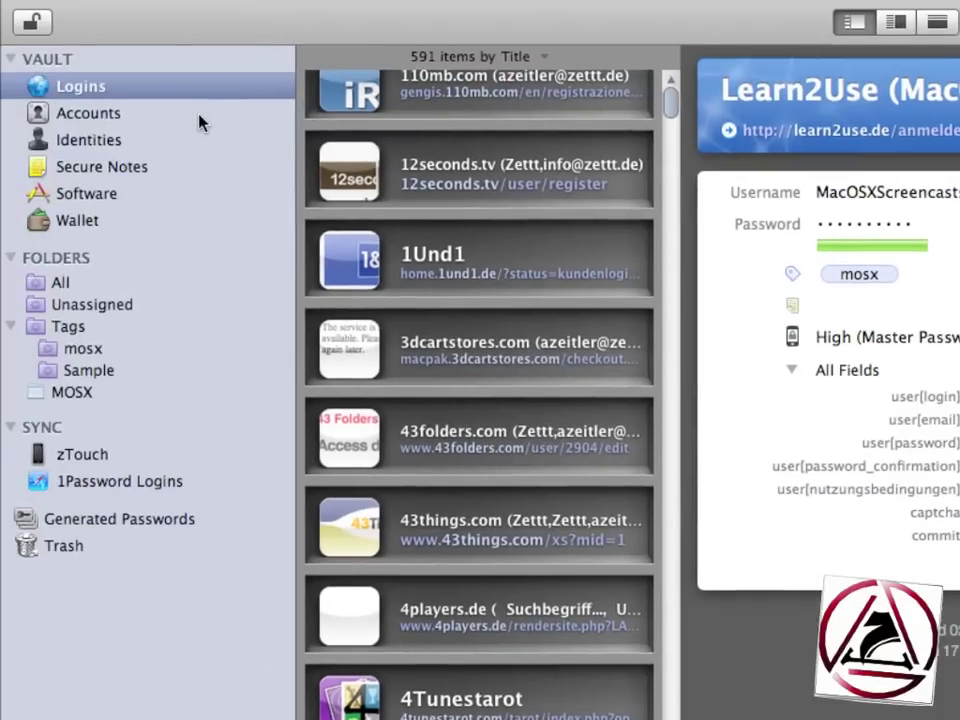
Step: Show Identities and view the For Blogs, Me and Spam identities in turn
{"action": "left_click", "coordinate": [190, 140]}
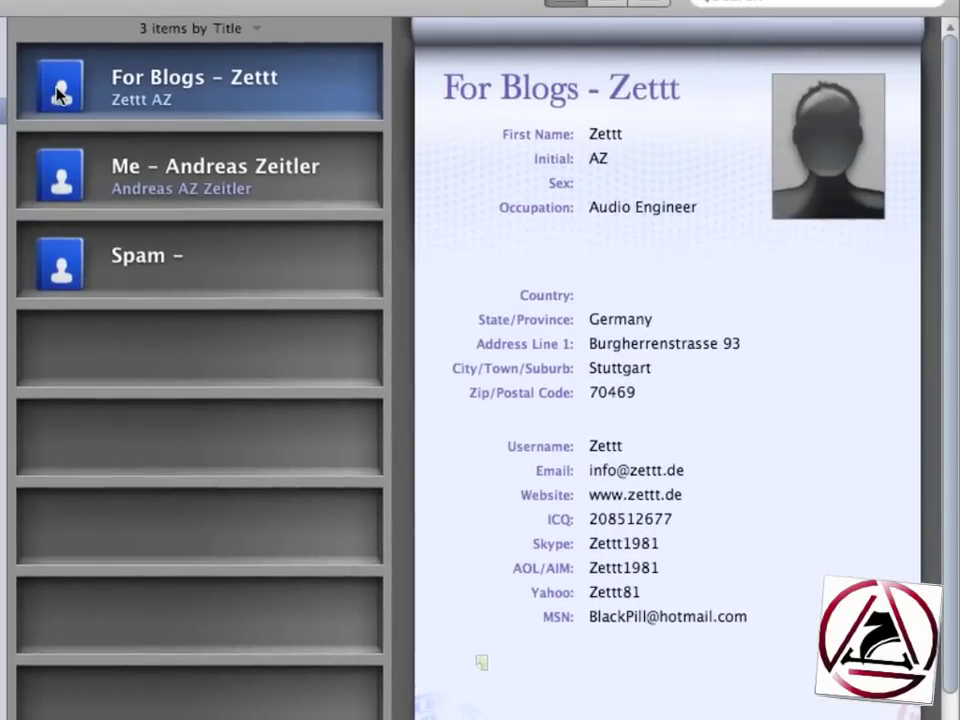
{"action": "left_click", "coordinate": [220, 105]}
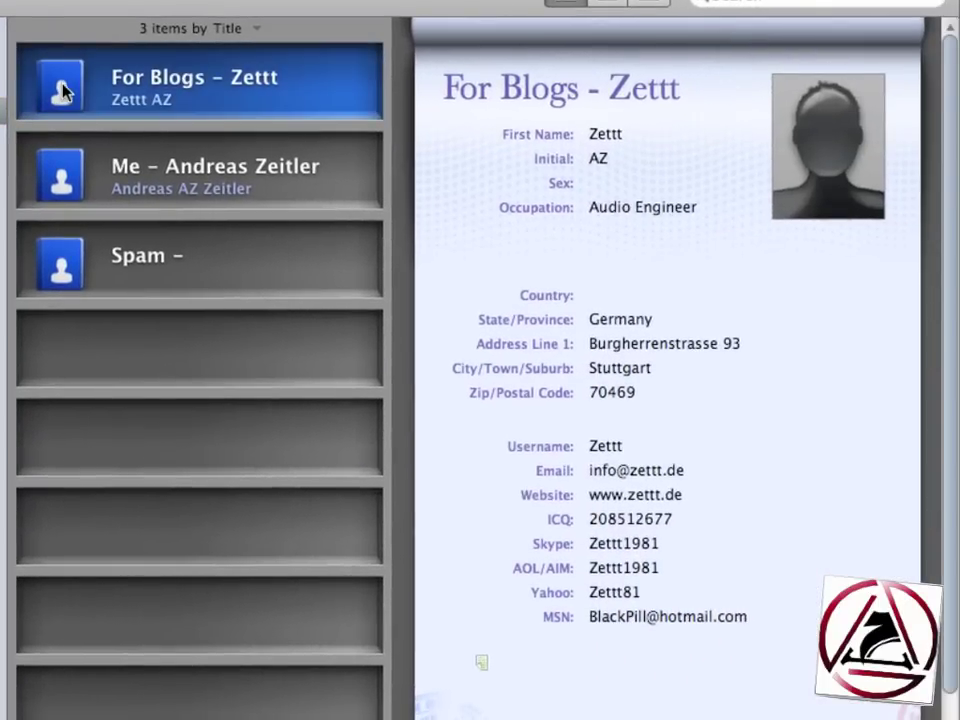
{"action": "left_click", "coordinate": [62, 172]}
{"action": "left_click", "coordinate": [59, 259]}
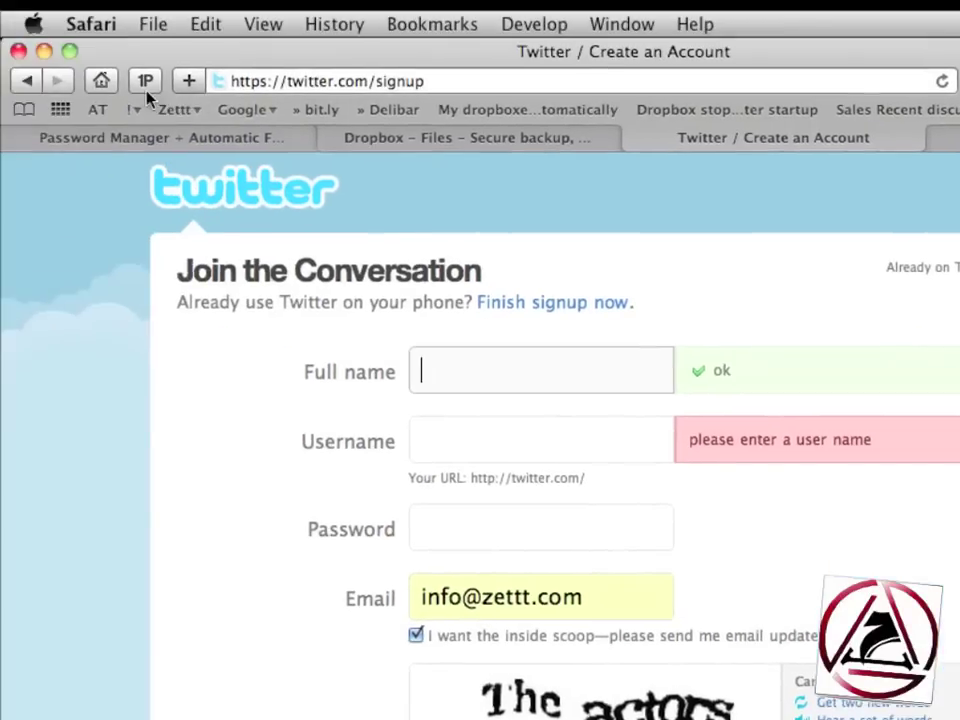
Step: Open the 1P toolbar fill menu and toggle its logins between edit, fill and delete modes
{"action": "left_click", "coordinate": [145, 81]}
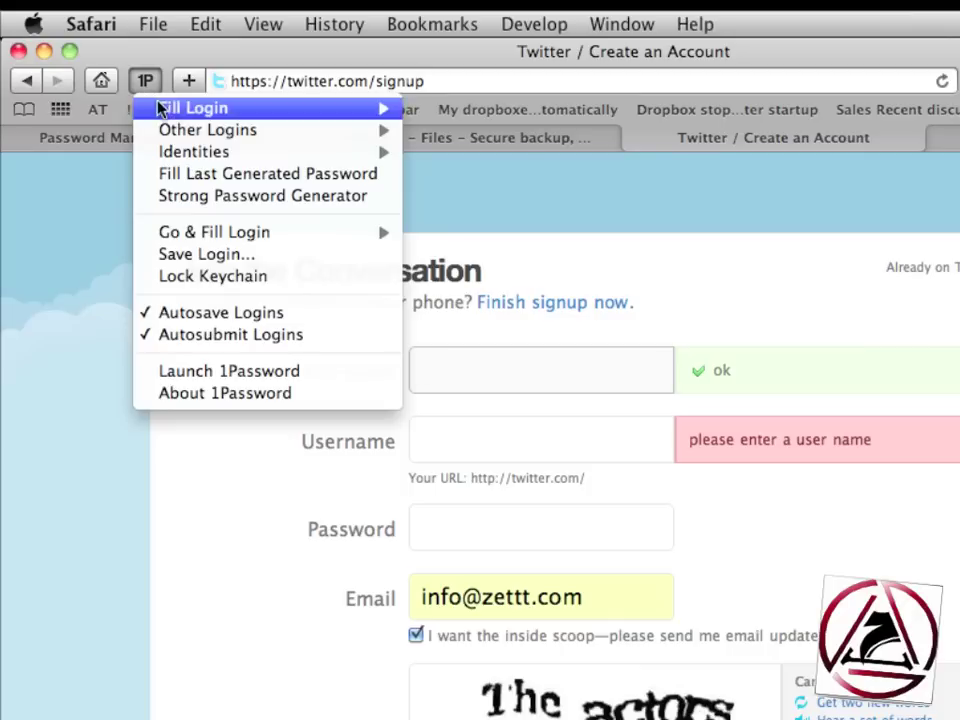
{"action": "mouse_move", "coordinate": [167, 133]}
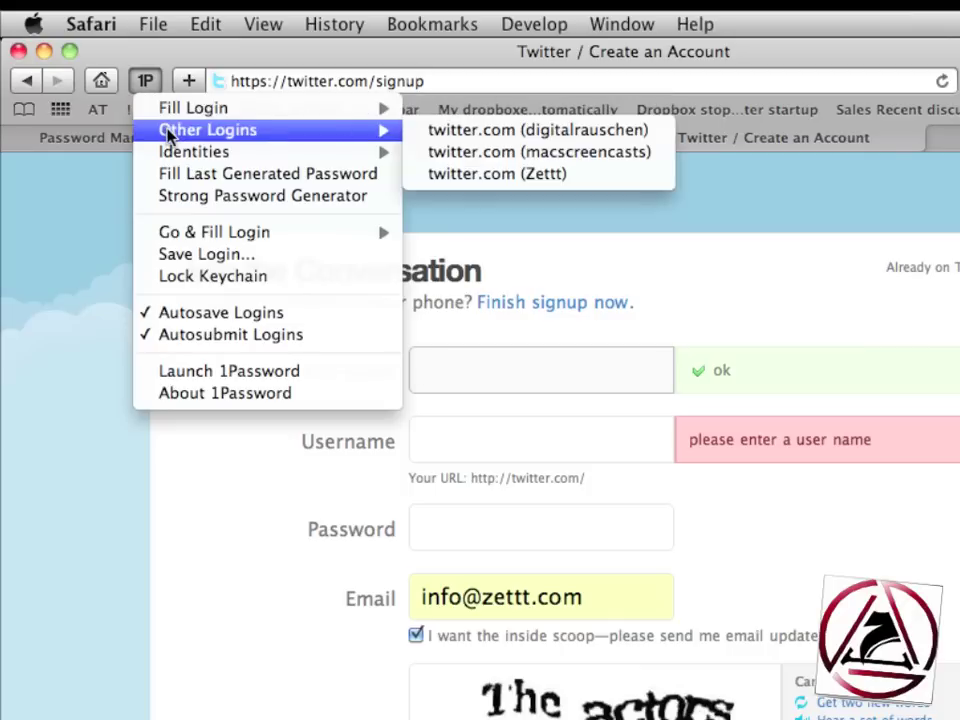
{"action": "key", "text": "Up"}
{"action": "key", "text": "shift"}
{"action": "key", "text": "alt"}
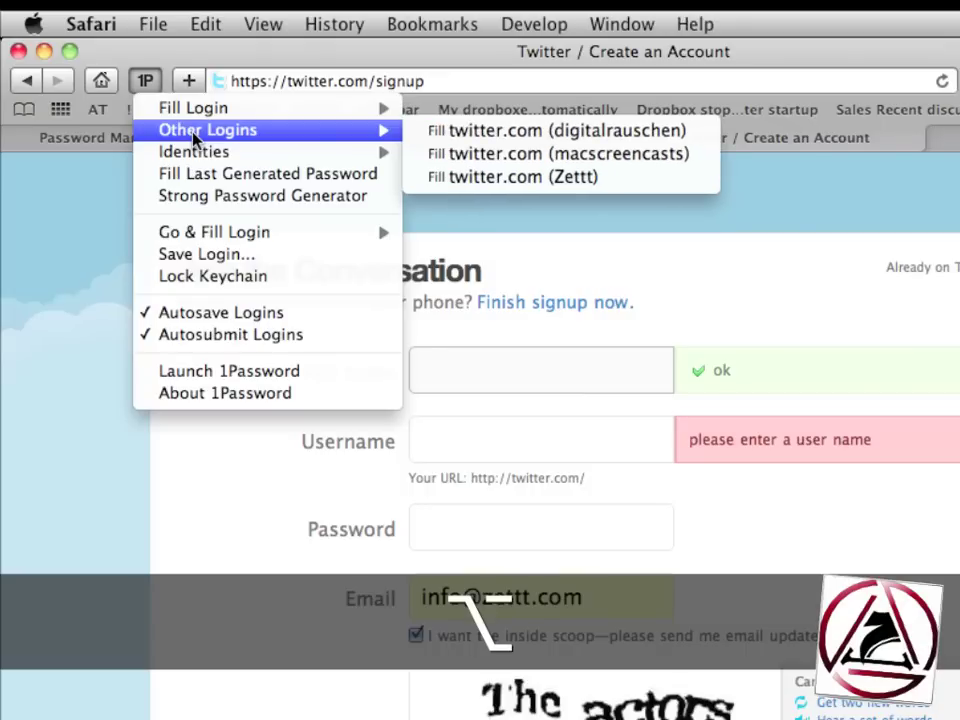
{"action": "key", "text": "shift"}
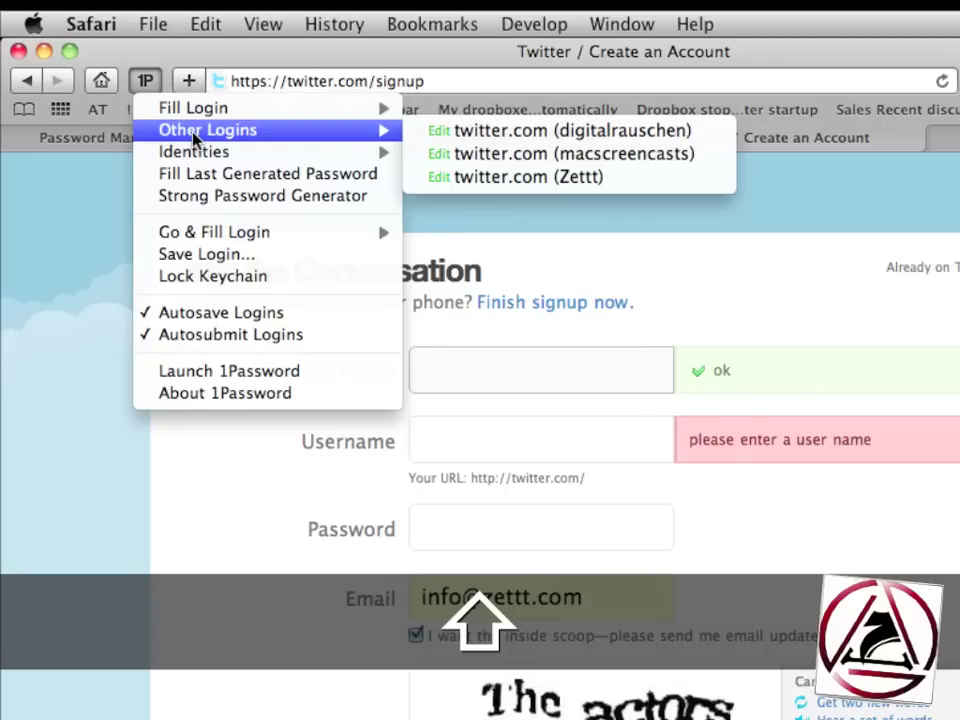
{"action": "key", "text": "shift"}
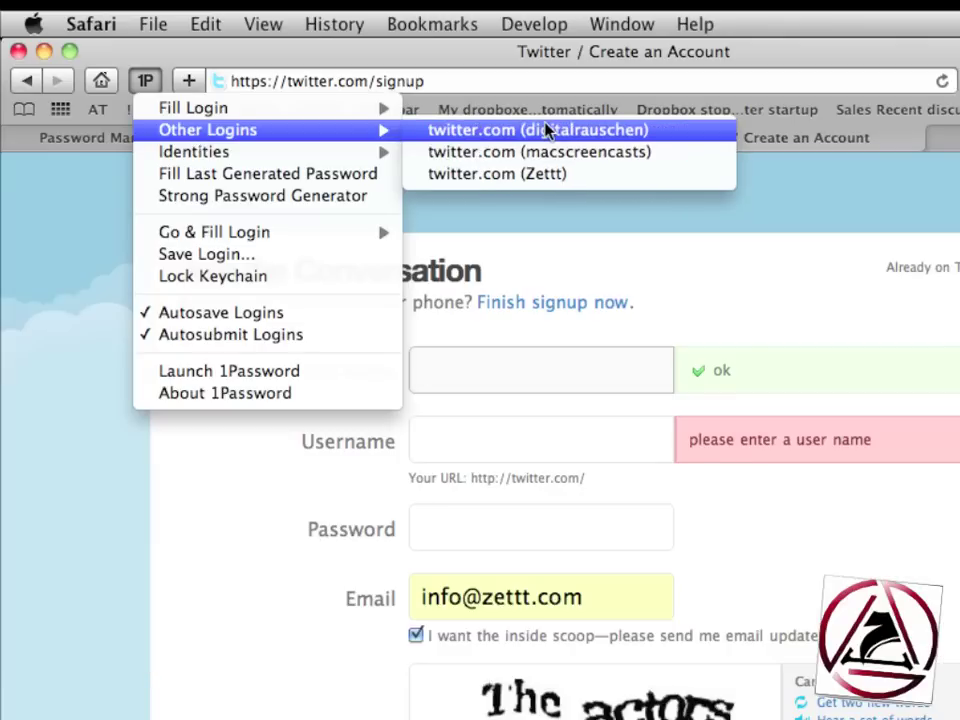
{"action": "key", "text": "alt"}
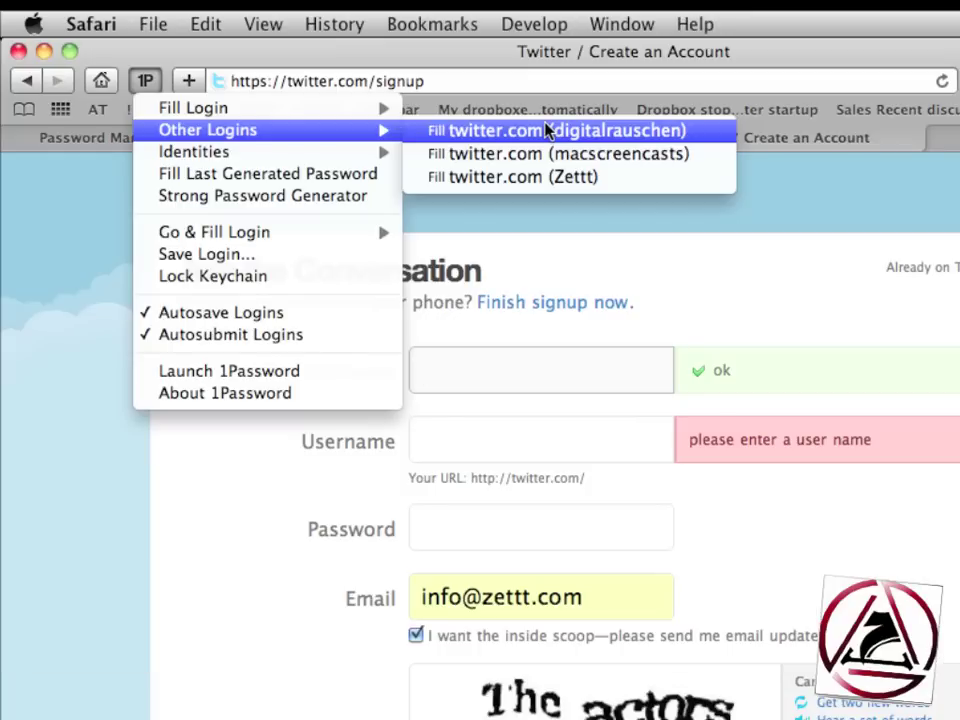
{"action": "key", "text": "shift"}
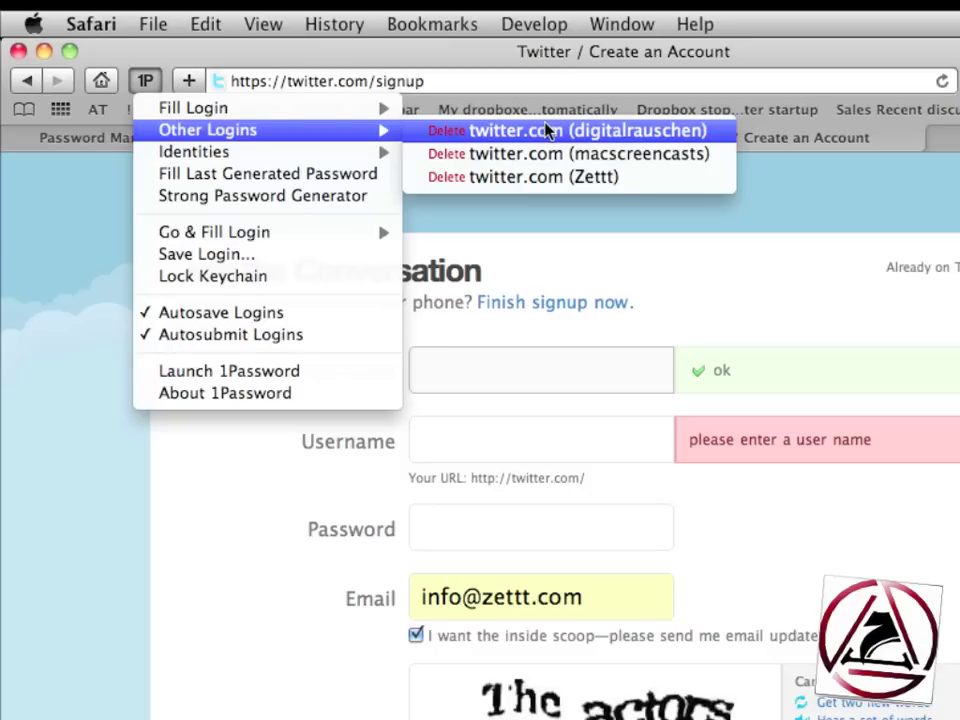
{"action": "mouse_move", "coordinate": [313, 161]}
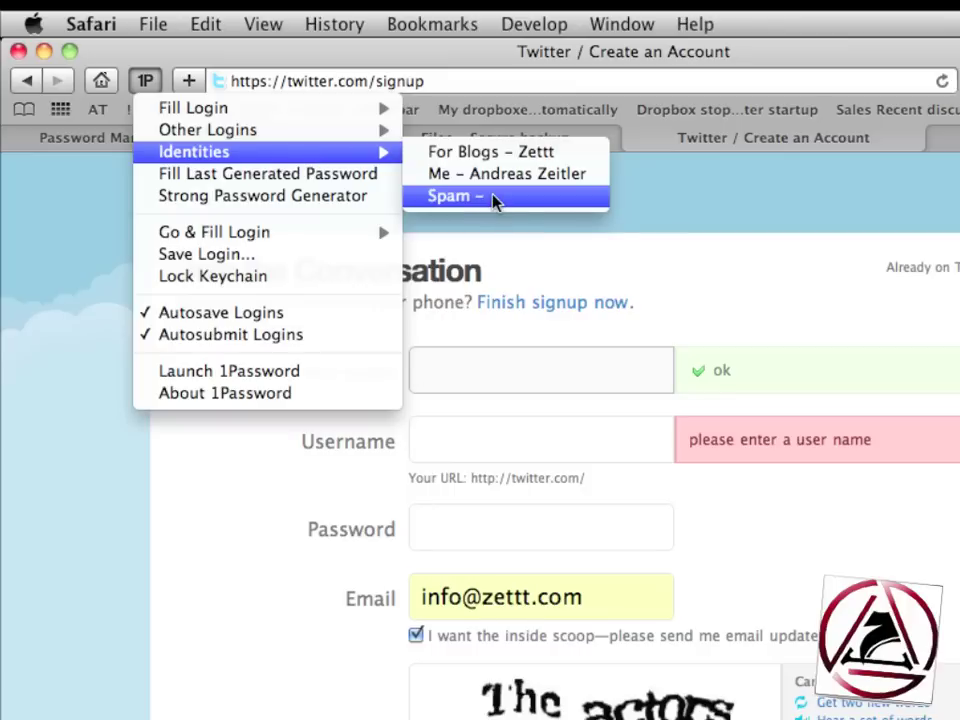
Step: Dismiss the fill menu, focus the Full name field and switch to 1Password
{"action": "left_click", "coordinate": [489, 418]}
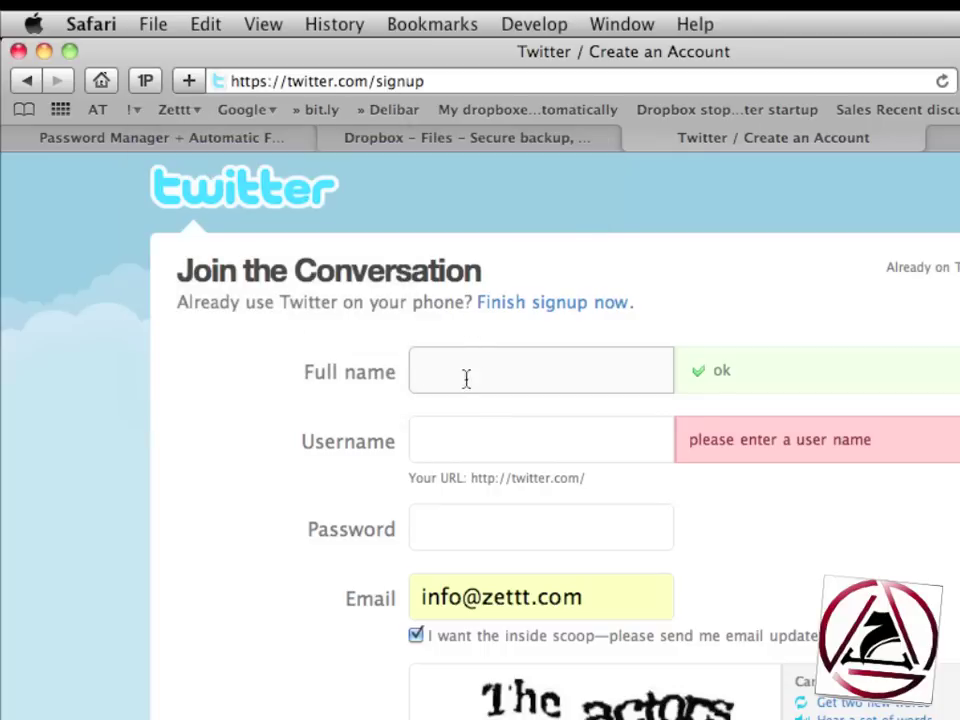
{"action": "left_click", "coordinate": [466, 378]}
{"action": "key", "text": "super+Tab"}
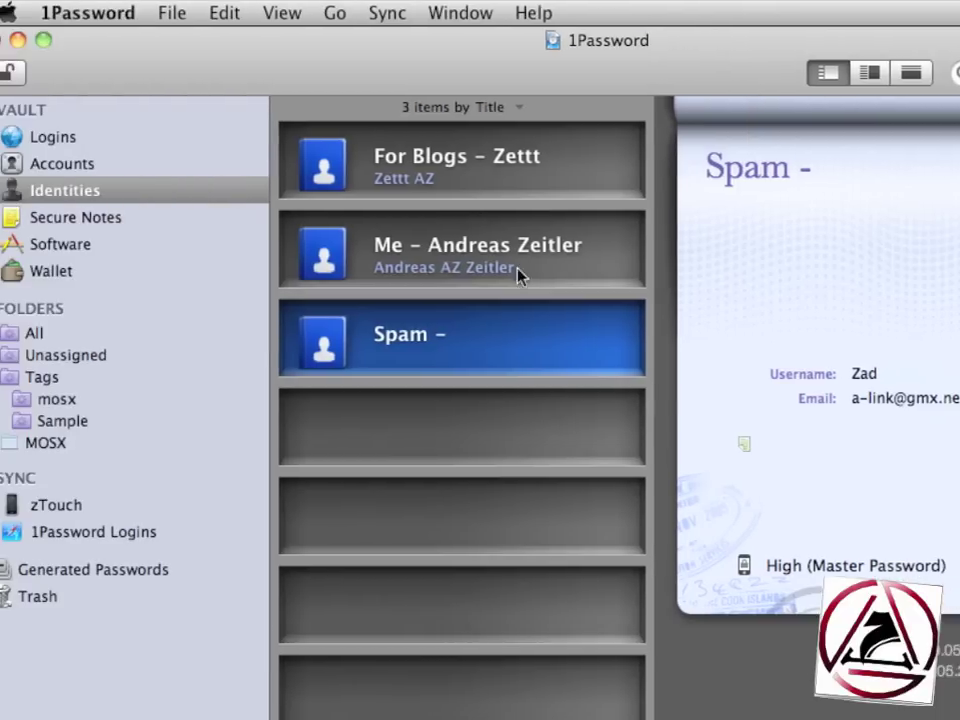
Step: Show Accounts and choose Instant Messenger in the Add New Item dialog
{"action": "left_click", "coordinate": [168, 163]}
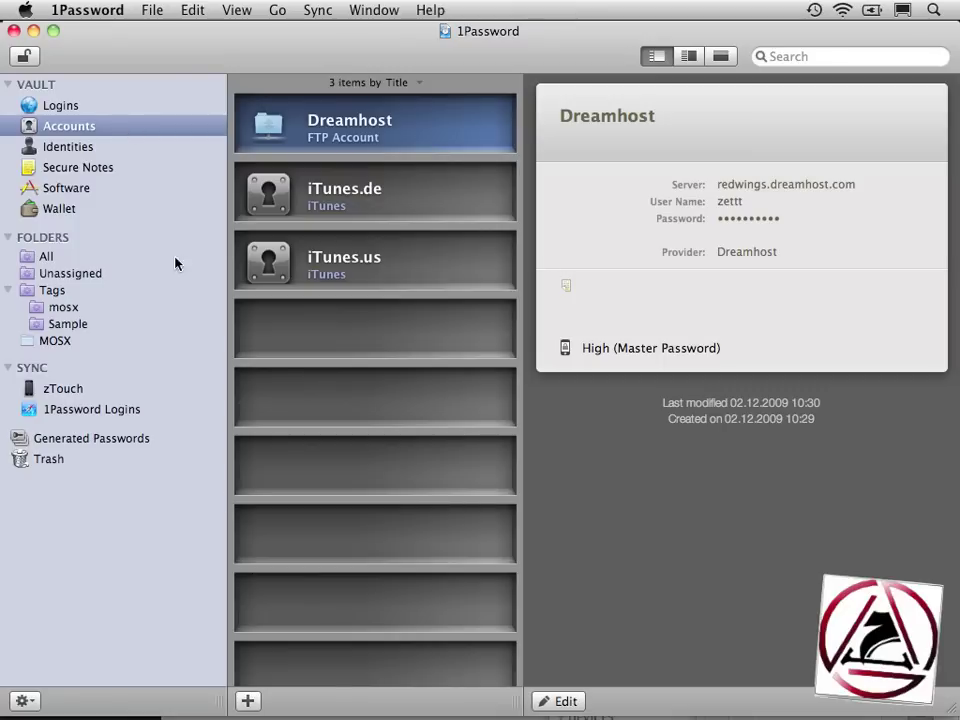
{"action": "left_click", "coordinate": [247, 700]}
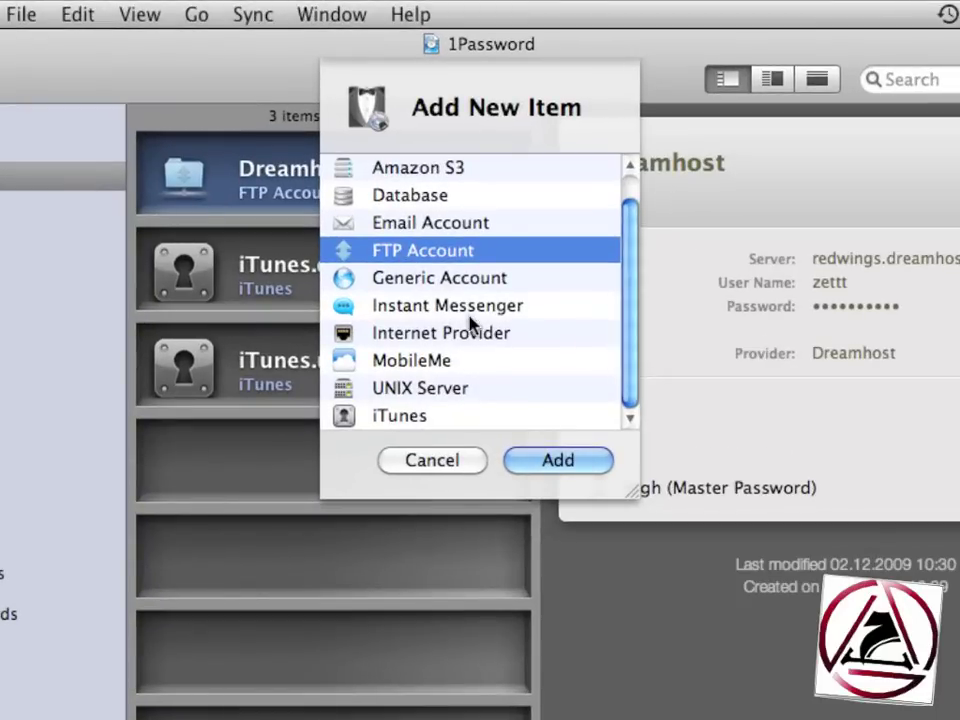
{"action": "left_click", "coordinate": [425, 308]}
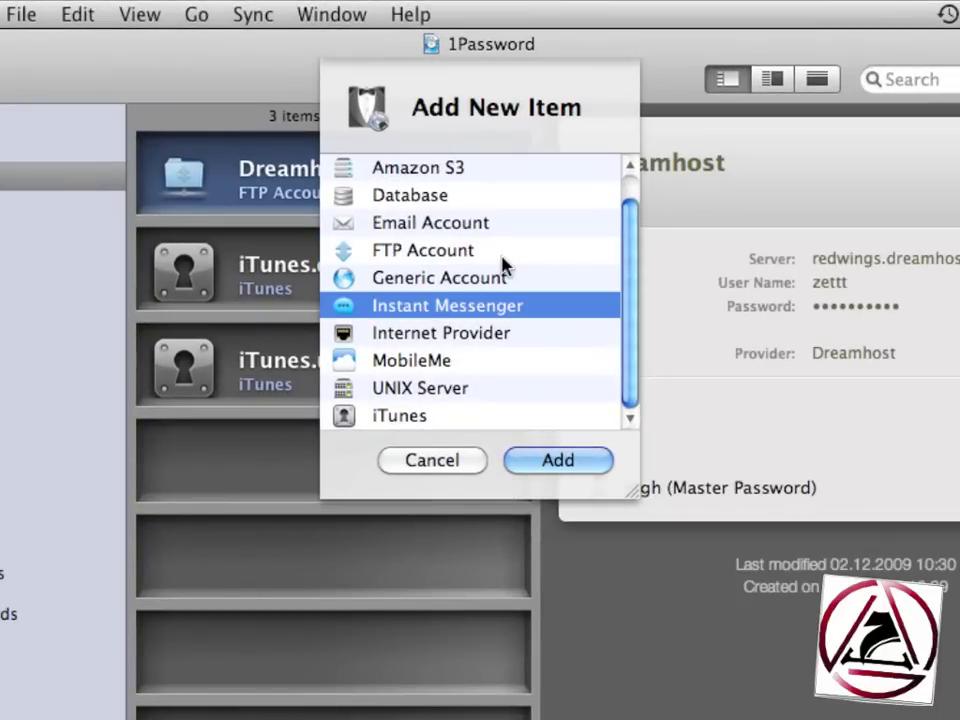
{"action": "scroll", "coordinate": [503, 265], "scroll_direction": "up", "scroll_amount": 1}
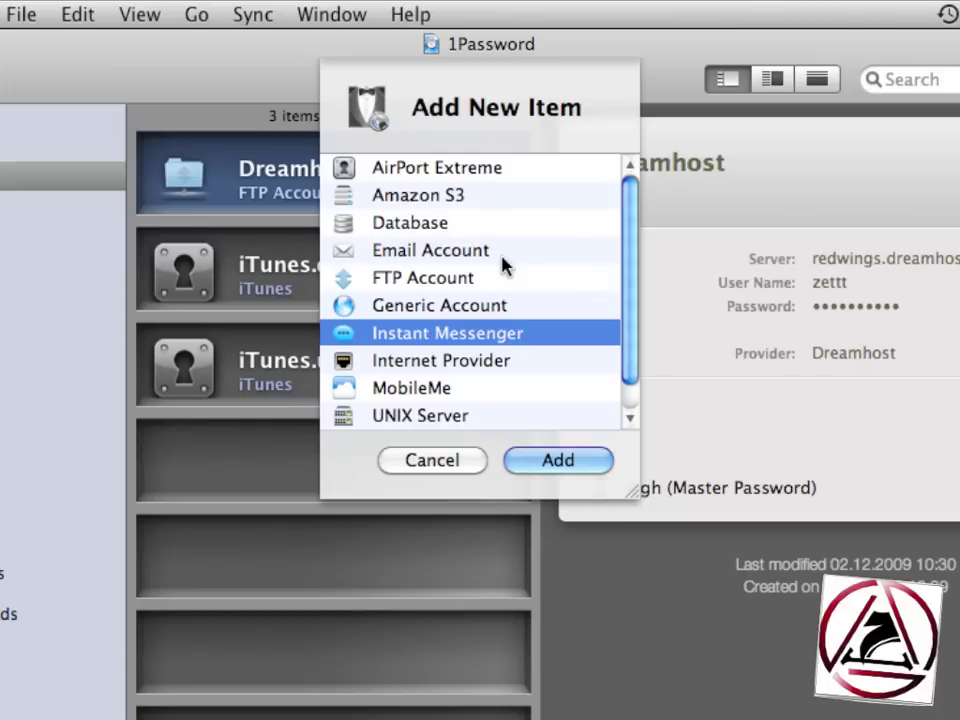
Step: Create a Skype Instant Messenger item with user name mosx and a password, and save it
{"action": "left_click", "coordinate": [559, 460]}
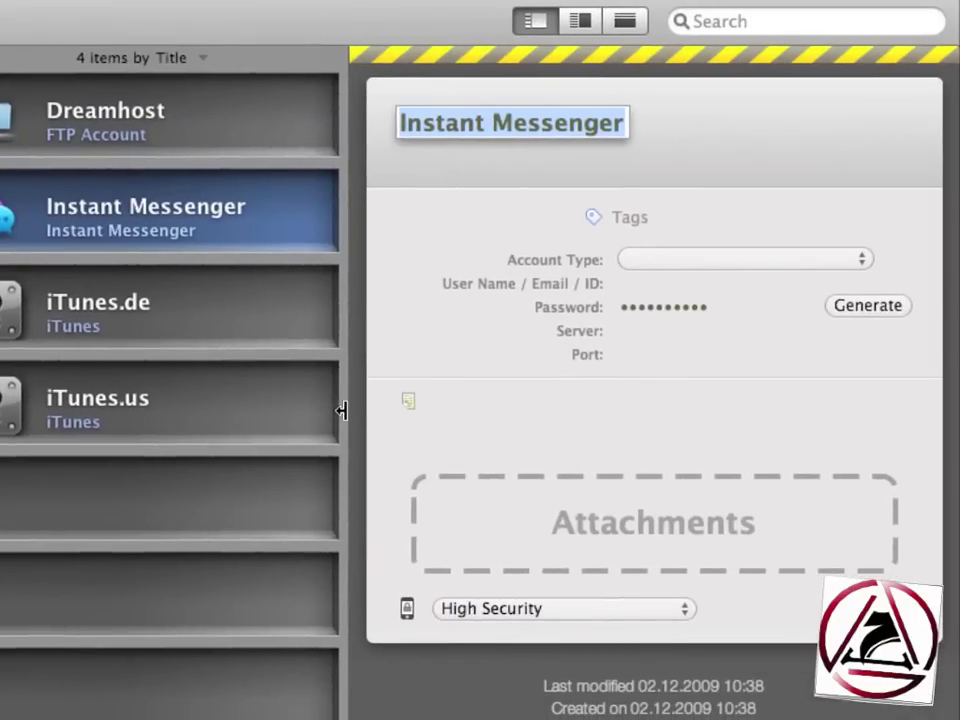
{"action": "type", "text": "Skype"}
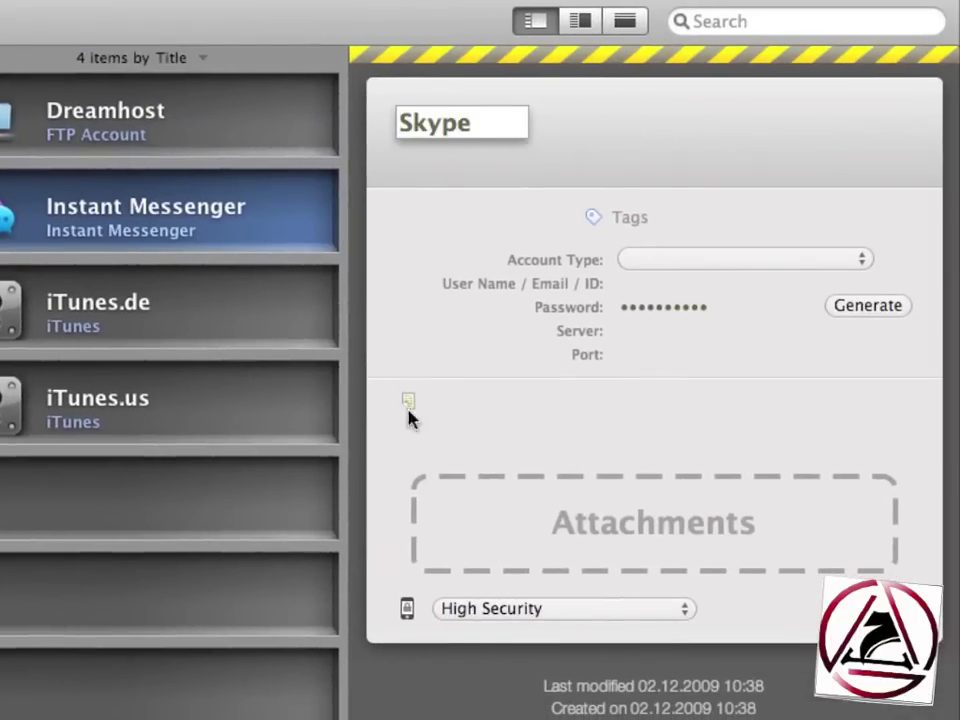
{"action": "left_click", "coordinate": [643, 285]}
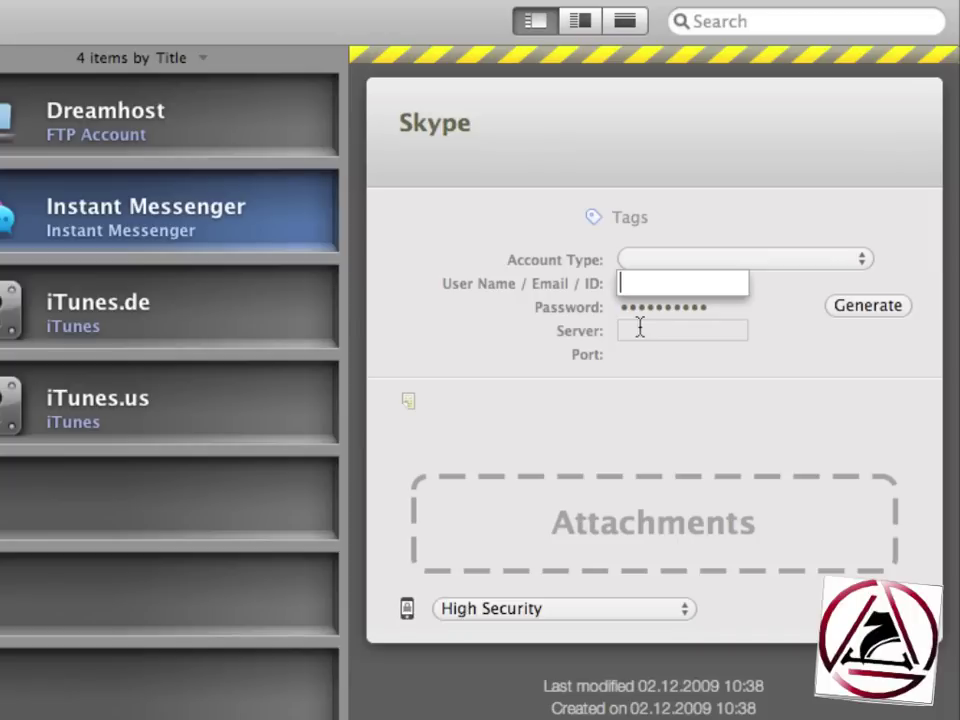
{"action": "type", "text": "mosx"}
{"action": "left_click", "coordinate": [677, 304]}
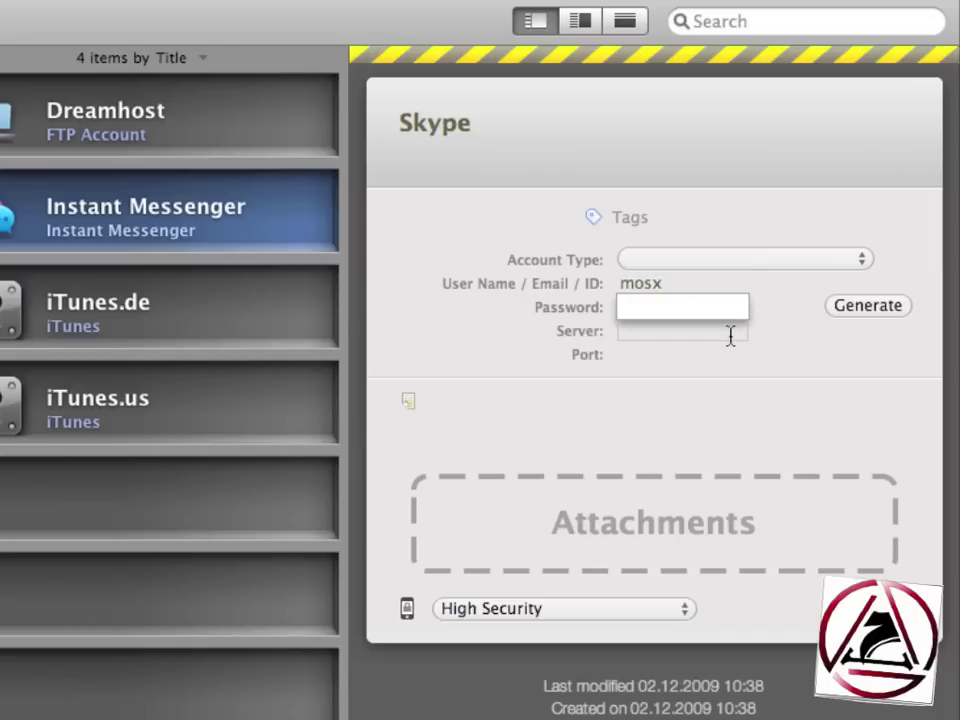
{"action": "type", "text": "MyStron"}
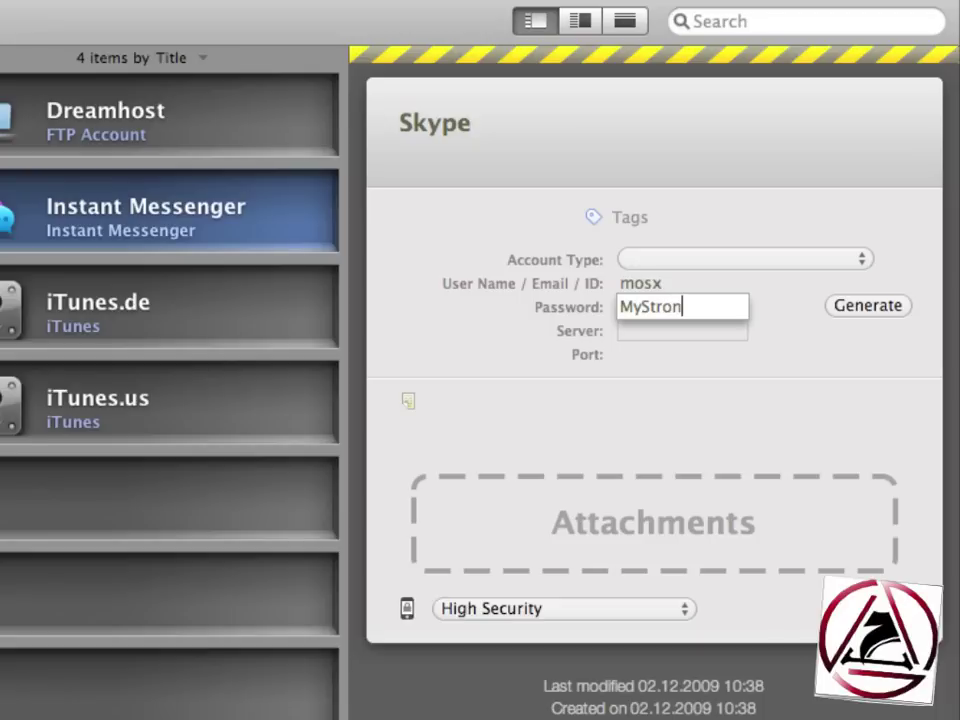
{"action": "type", "text": "gPassword"}
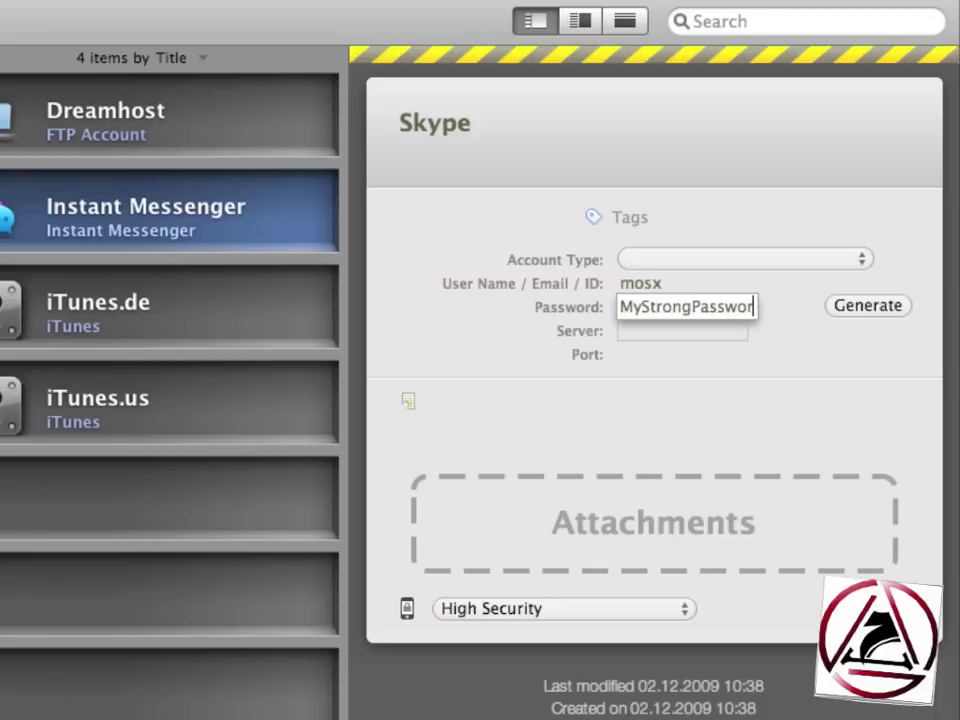
{"action": "left_click", "coordinate": [598, 357]}
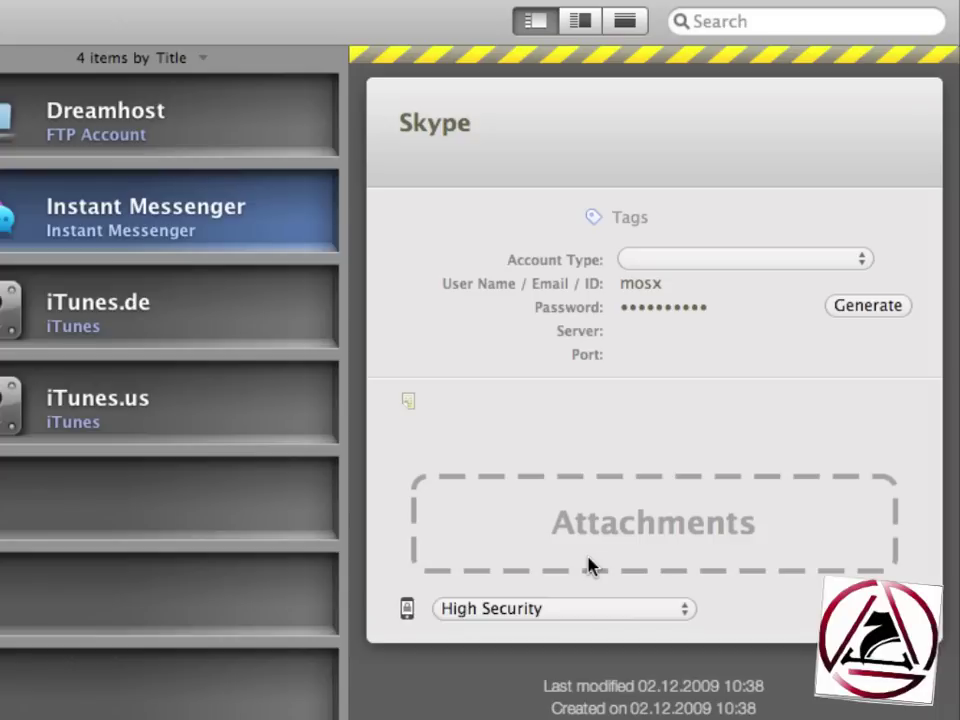
{"action": "key", "text": "super+s"}
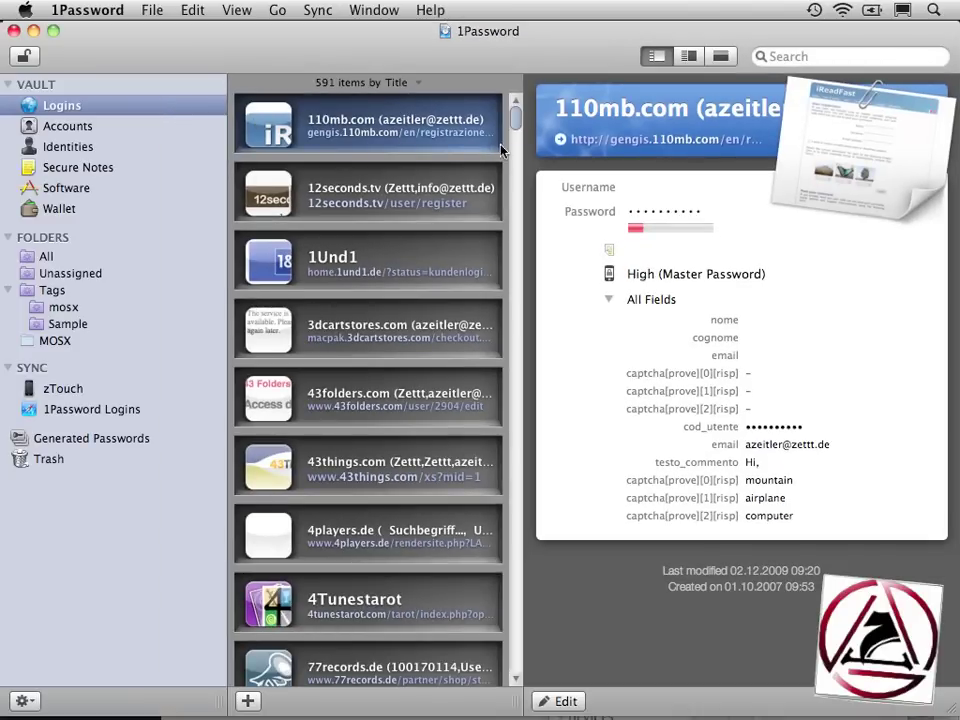
Step: Search logins for 'twitt' and inspect a twitter.com login's details and password history
{"action": "key", "text": "super+f"}
{"action": "type", "text": "twitt"}
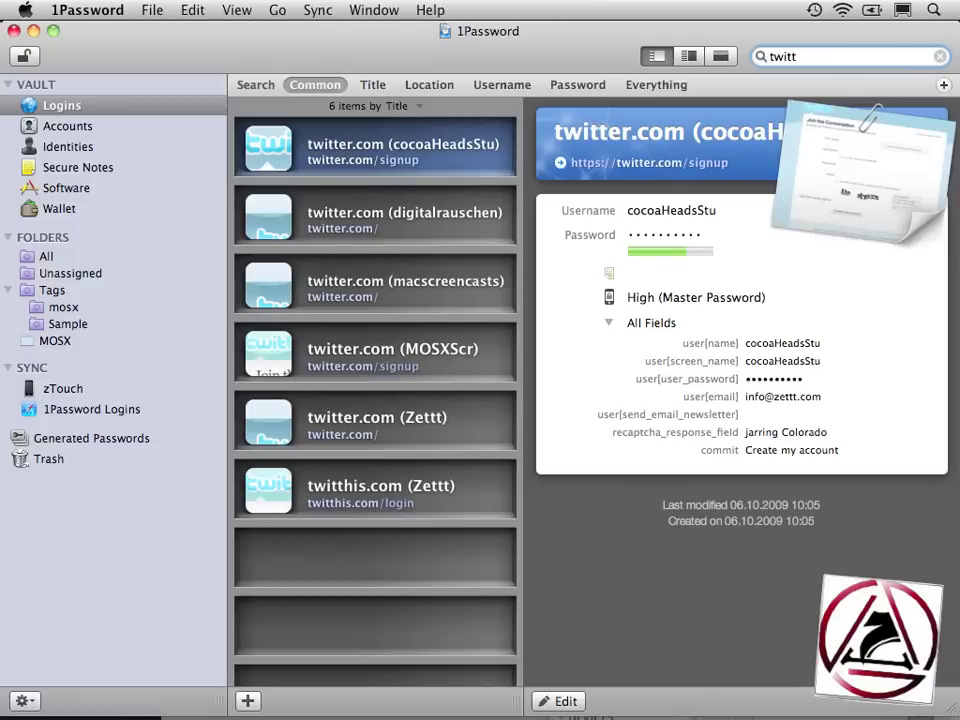
{"action": "left_click", "coordinate": [272, 218]}
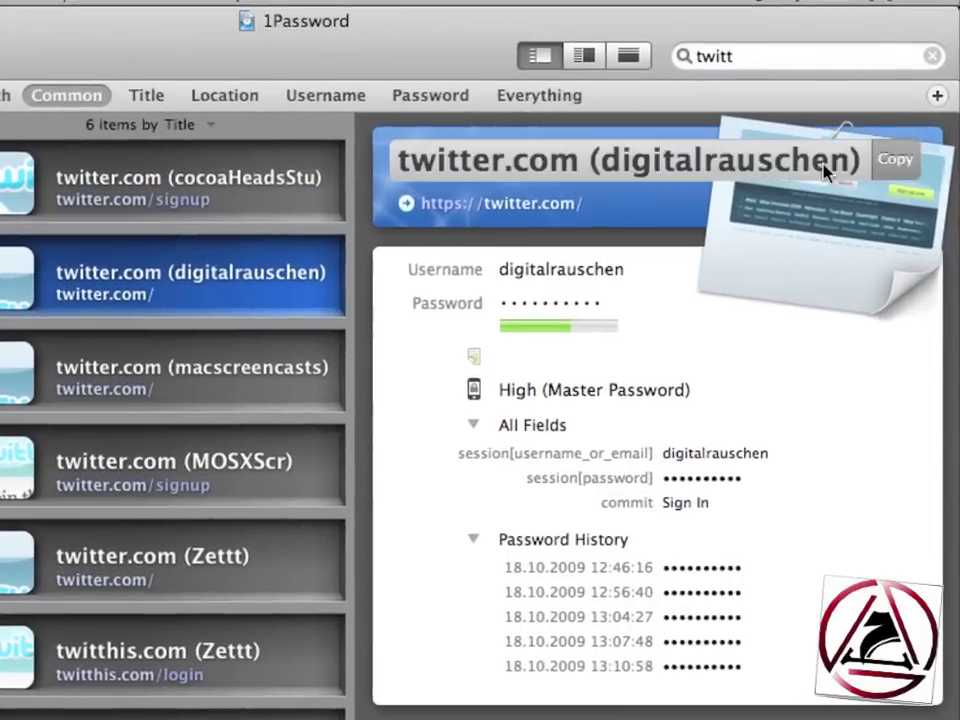
{"action": "mouse_move", "coordinate": [858, 132]}
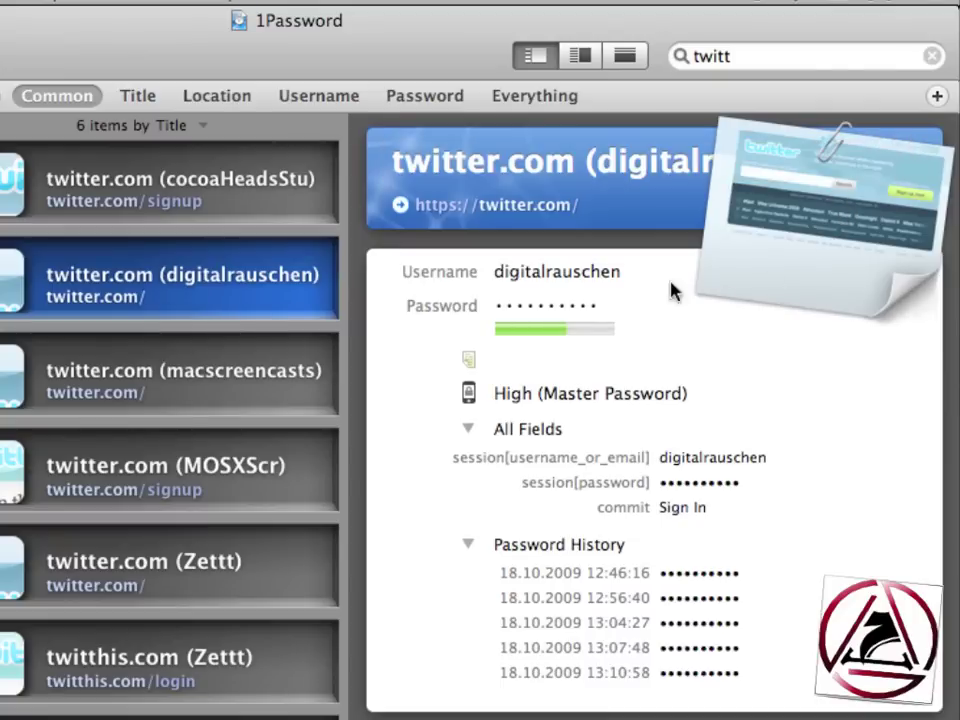
{"action": "mouse_move", "coordinate": [627, 309]}
{"action": "mouse_move", "coordinate": [600, 271]}
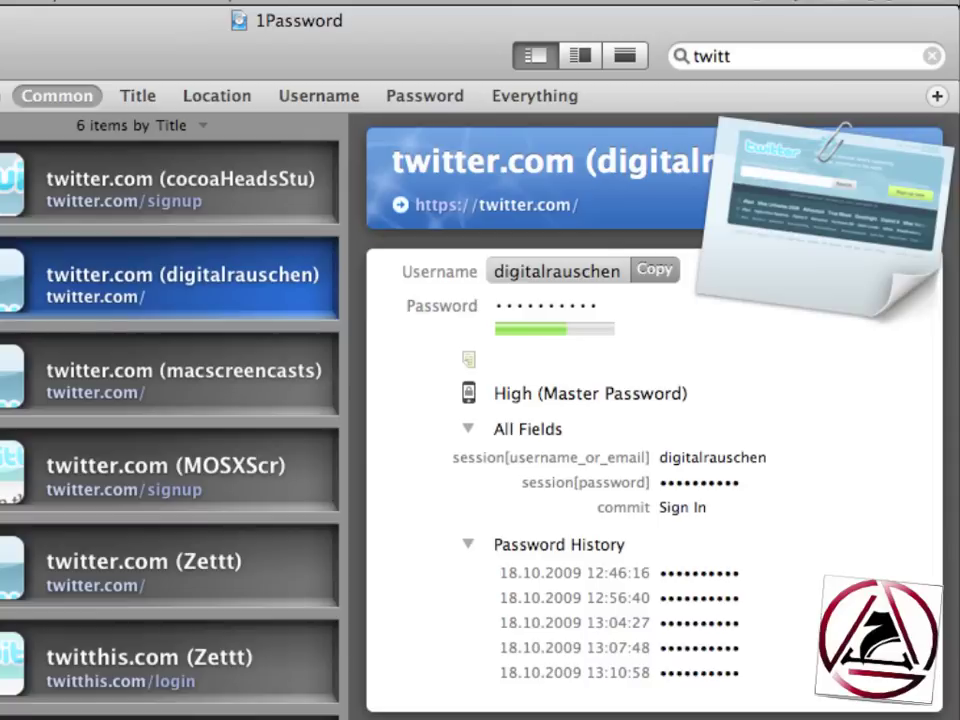
Step: Copy another twitter.com login's user name and paste it into Safari's Full name field
{"action": "left_click", "coordinate": [304, 393]}
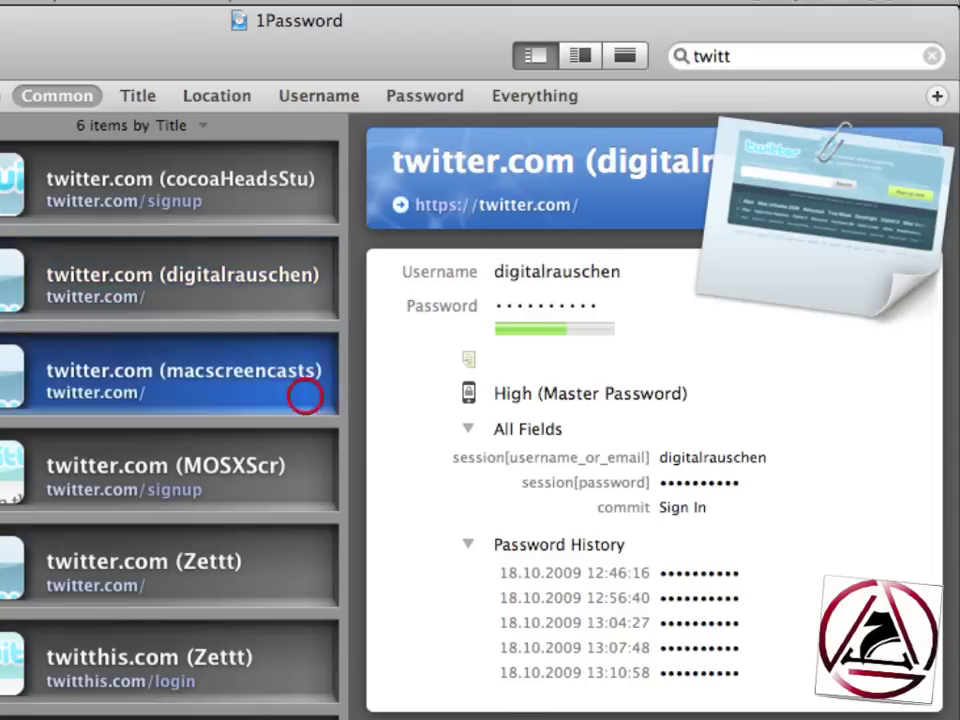
{"action": "left_click", "coordinate": [657, 271]}
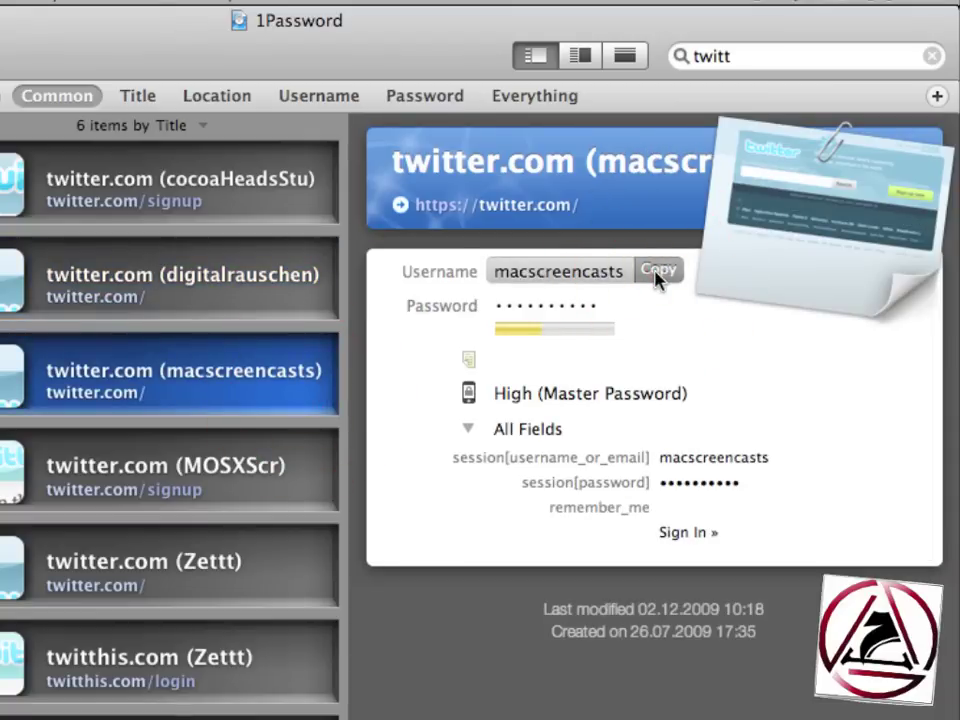
{"action": "key", "text": "super+Tab"}
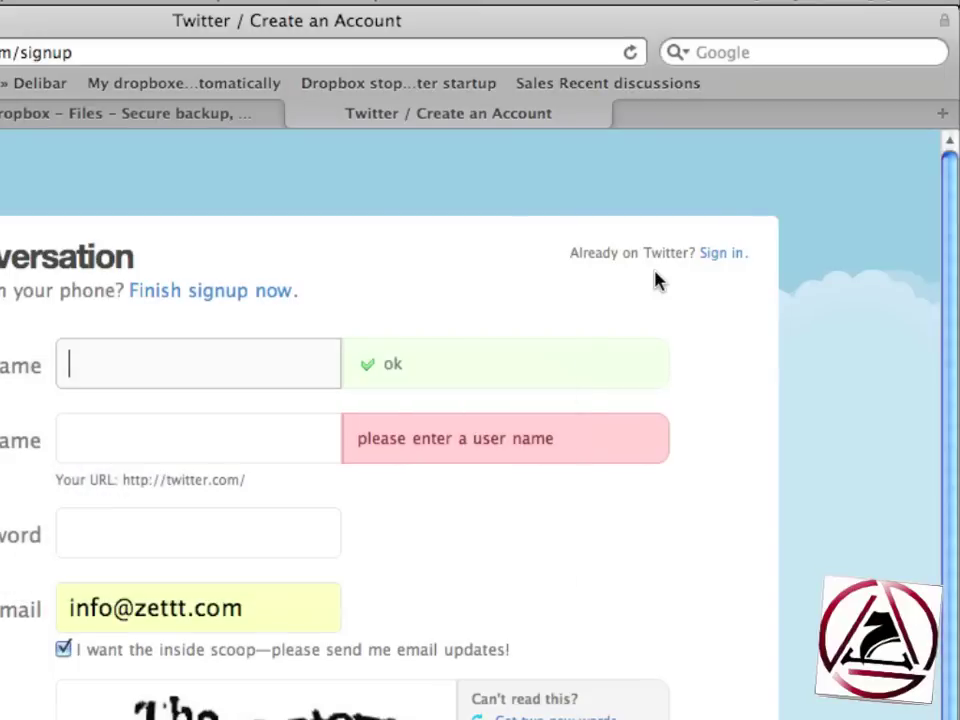
{"action": "key", "text": "super+v"}
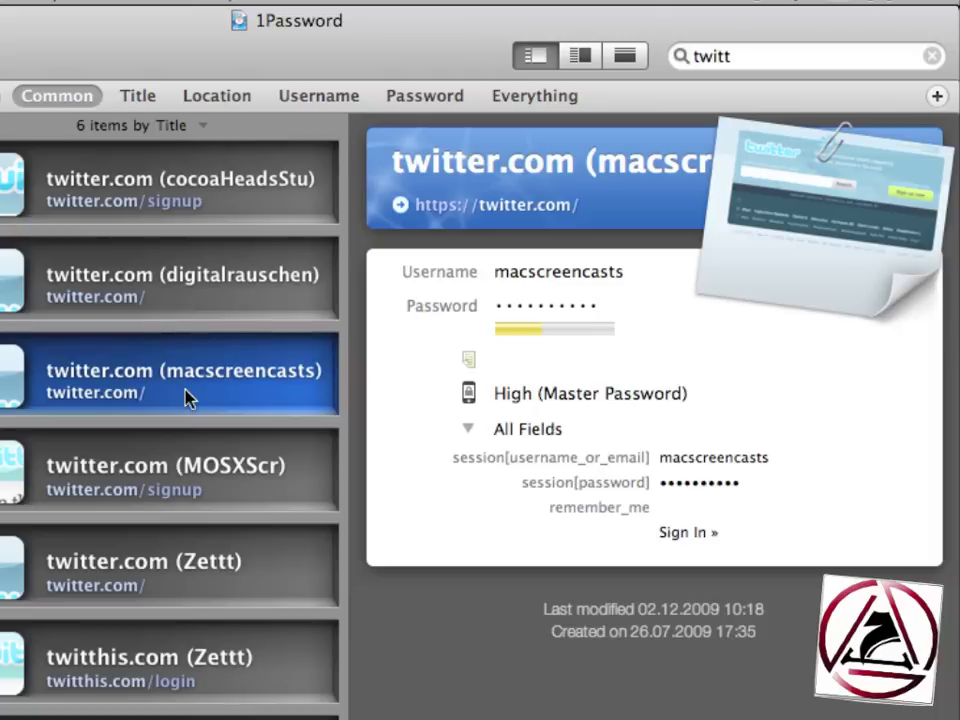
Step: Check the 1Password.agilekeychain data file path in General preferences, then close preferences
{"action": "key", "text": "super+comma"}
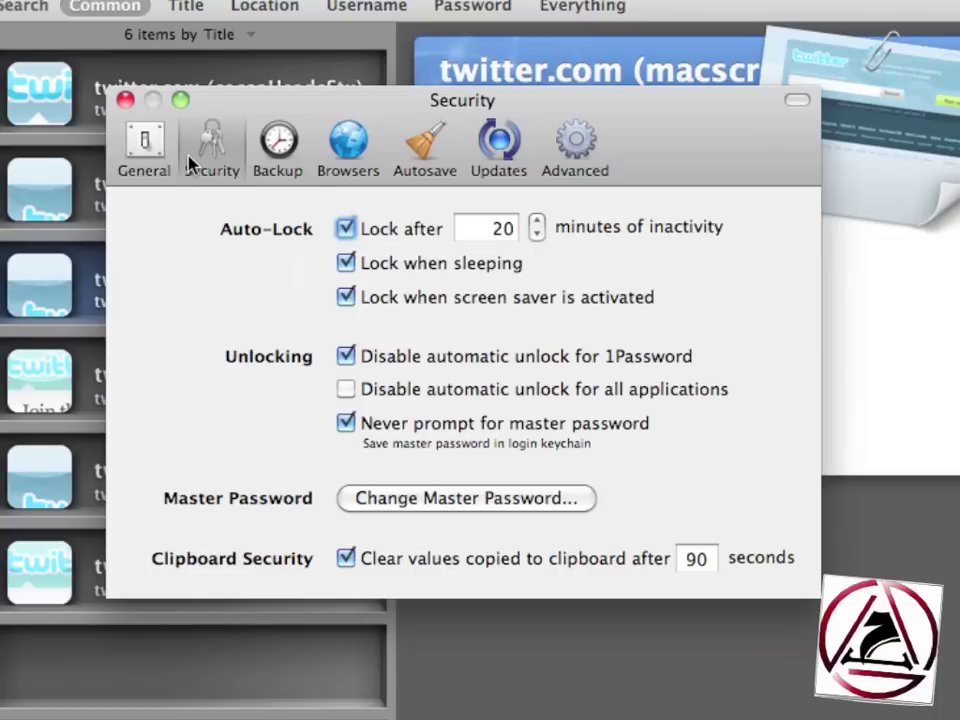
{"action": "left_click", "coordinate": [144, 146]}
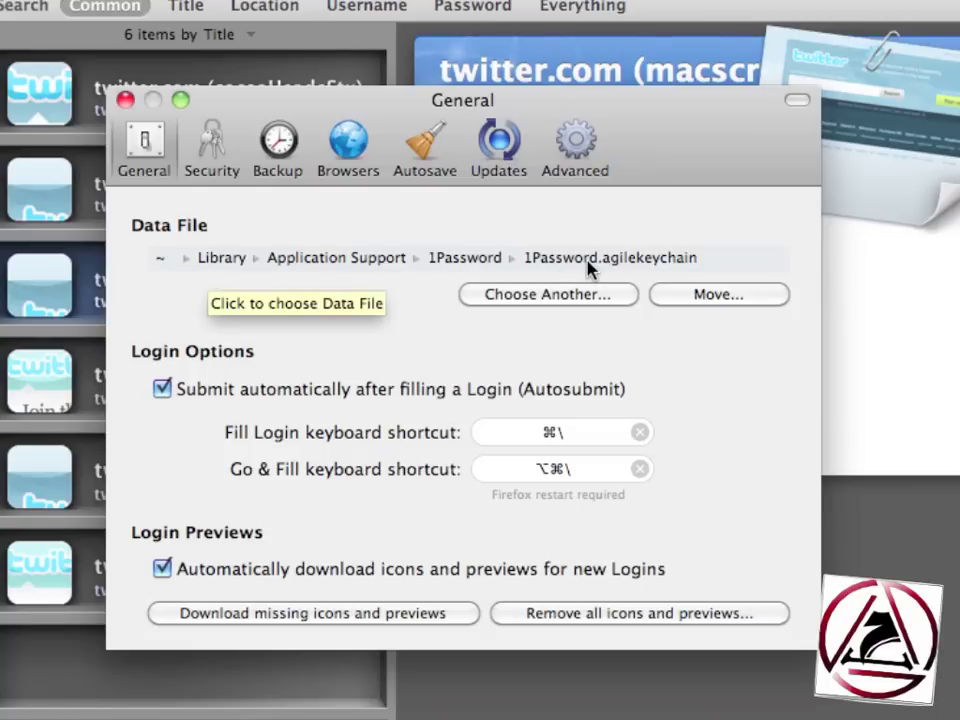
{"action": "left_click", "coordinate": [125, 100]}
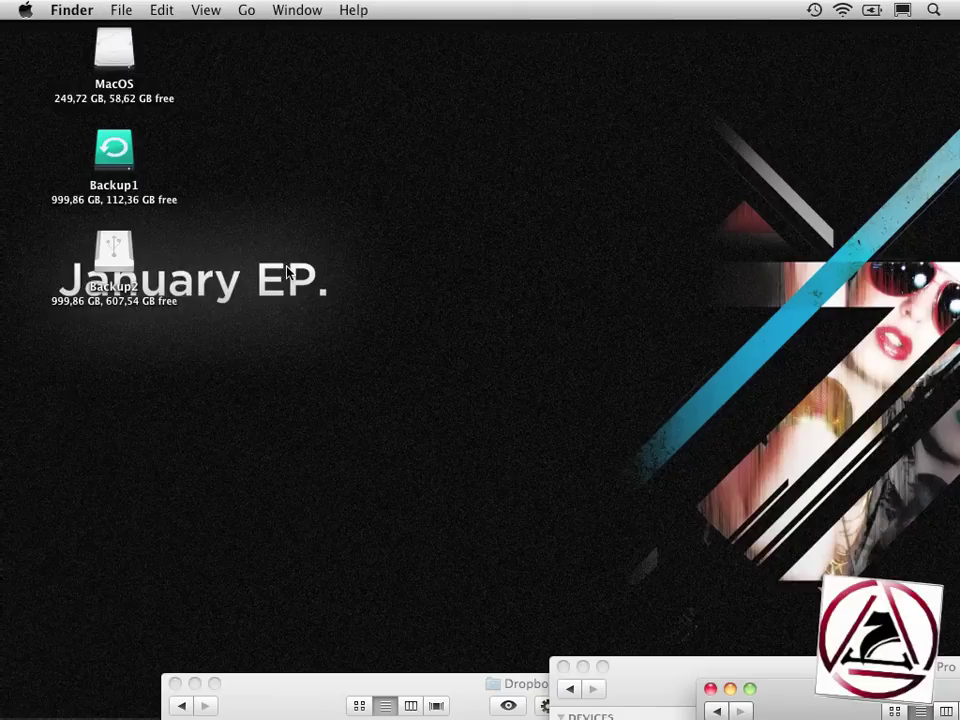
Step: In a new Finder window, browse Dropbox's HOME folder down to the 1Password.agilekeychain file
{"action": "key", "text": "super+n"}
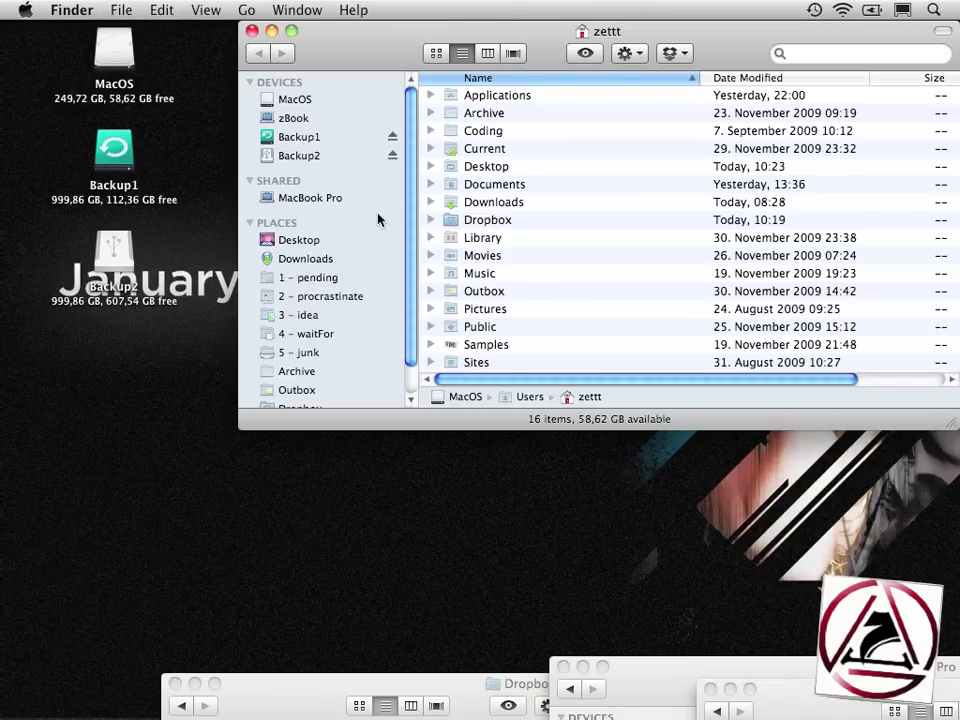
{"action": "double_click", "coordinate": [455, 220]}
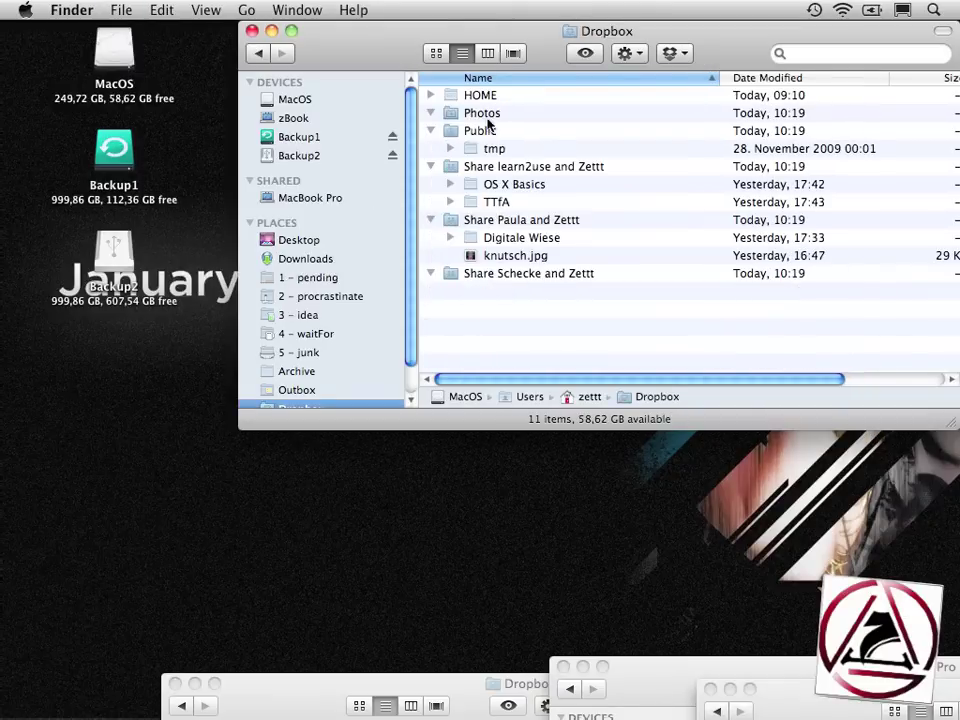
{"action": "left_click", "coordinate": [483, 100]}
{"action": "double_click", "coordinate": [482, 100]}
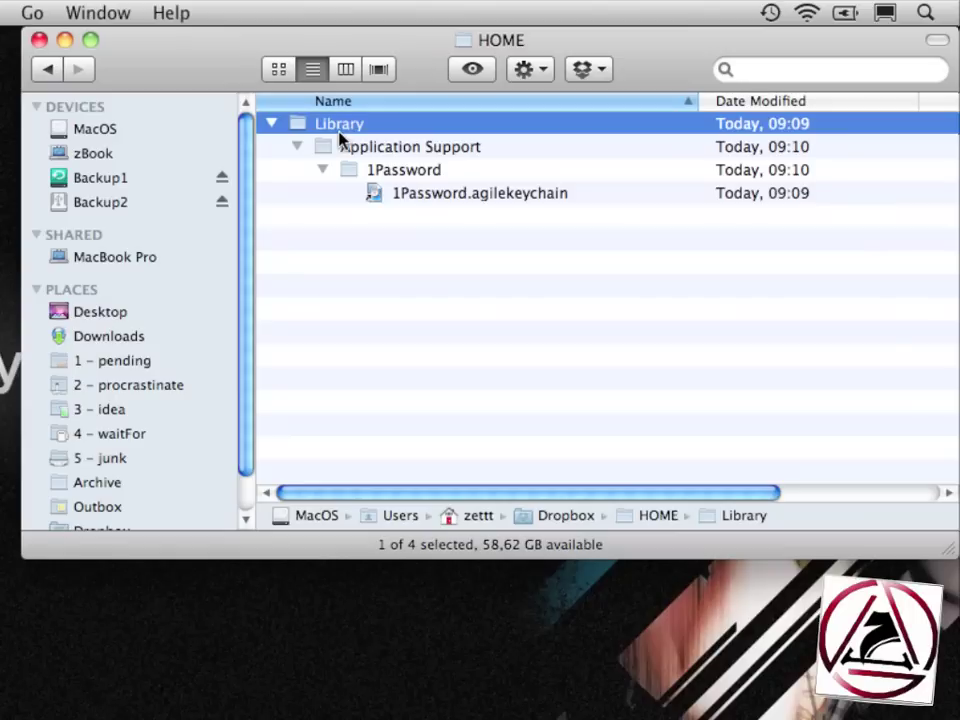
{"action": "key", "text": "Down"}
{"action": "key", "text": "Down"}
{"action": "key", "text": "Down"}
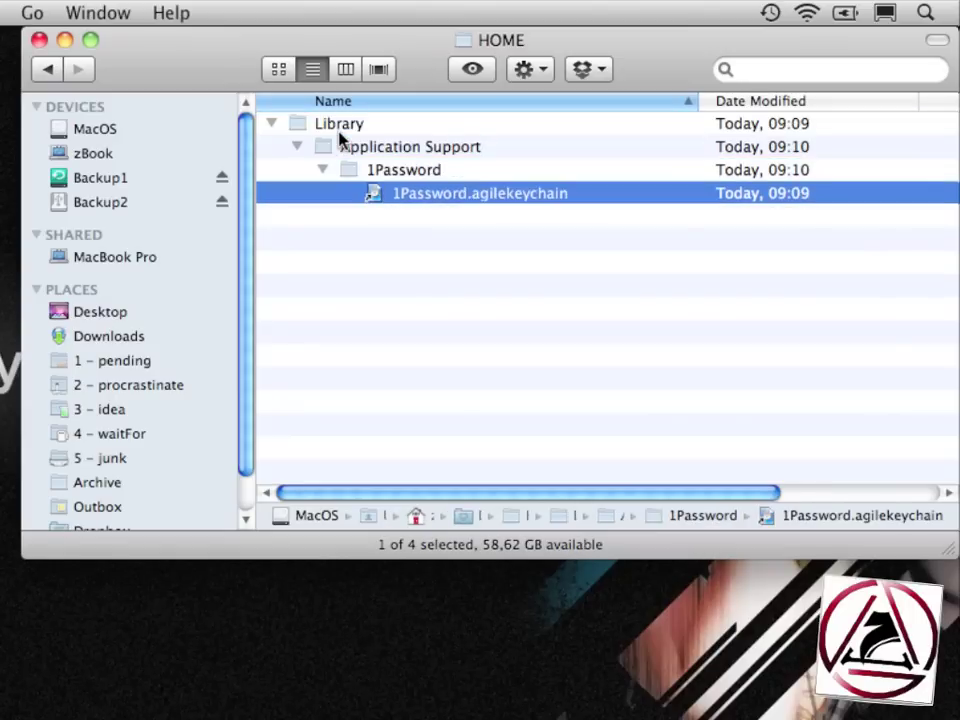
{"action": "left_click", "coordinate": [503, 298]}
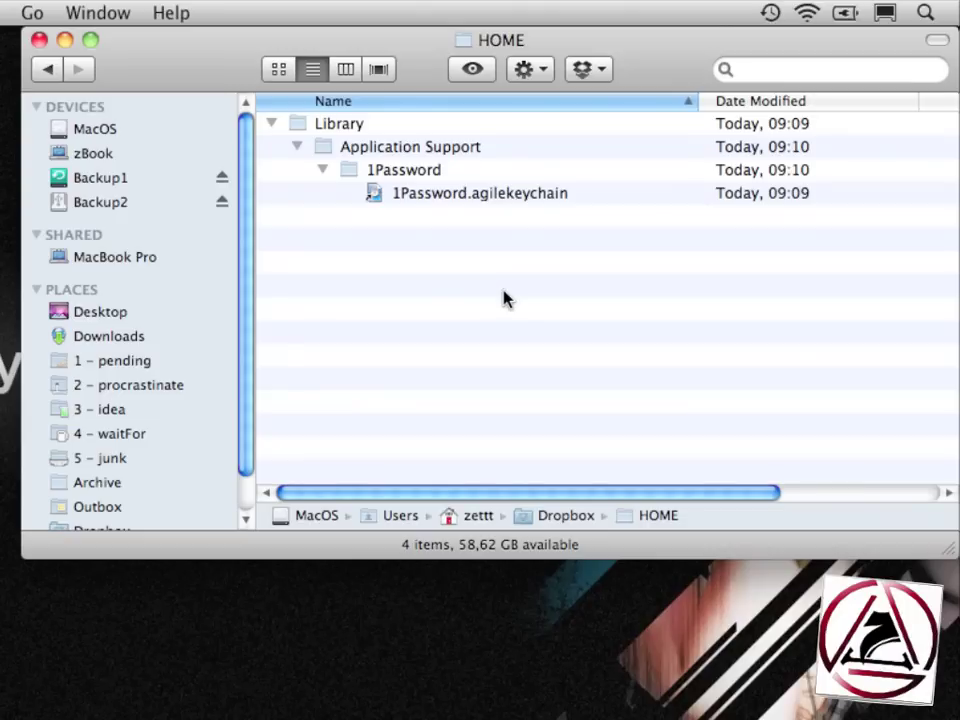
Step: From Safari's Dropbox tab, open 1Password.html inside the 1Password.agilekeychain folder
{"action": "key", "text": "super+Tab"}
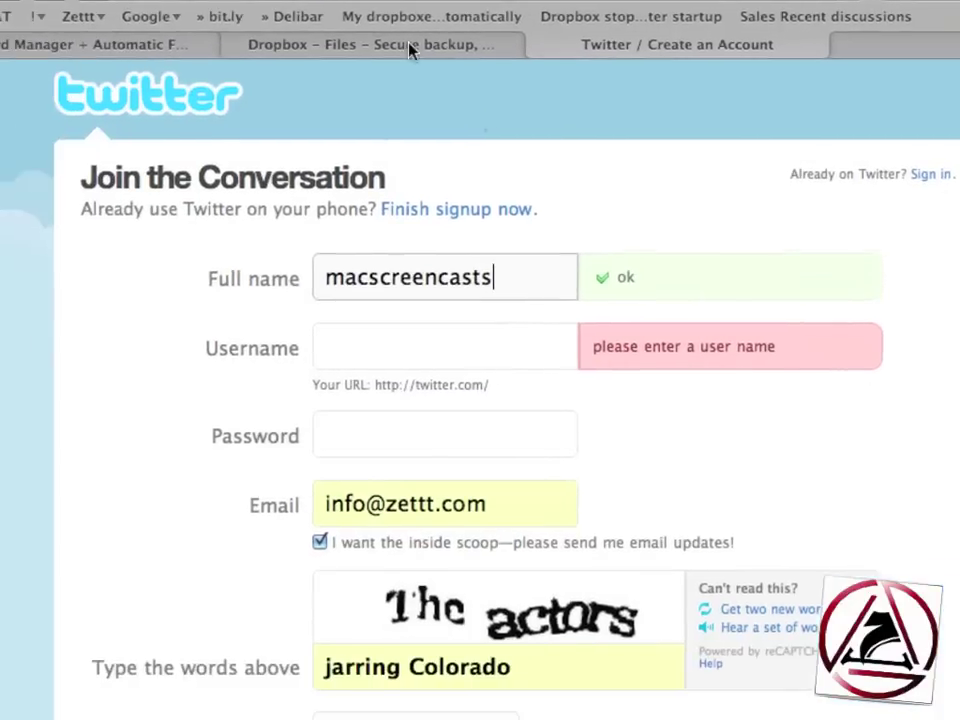
{"action": "left_click", "coordinate": [409, 48]}
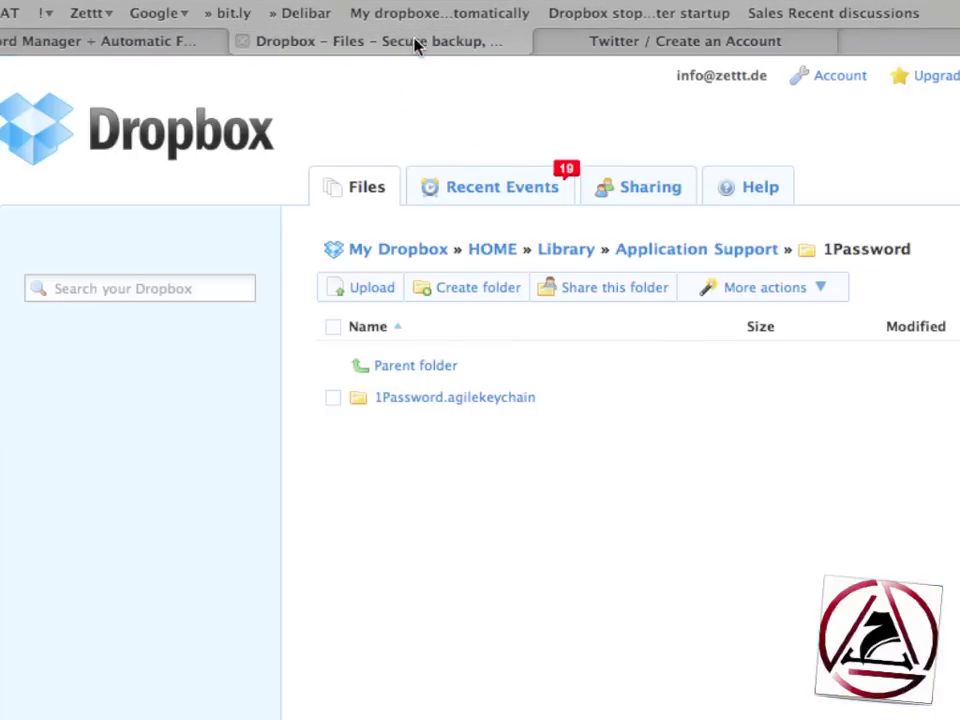
{"action": "left_click", "coordinate": [405, 399]}
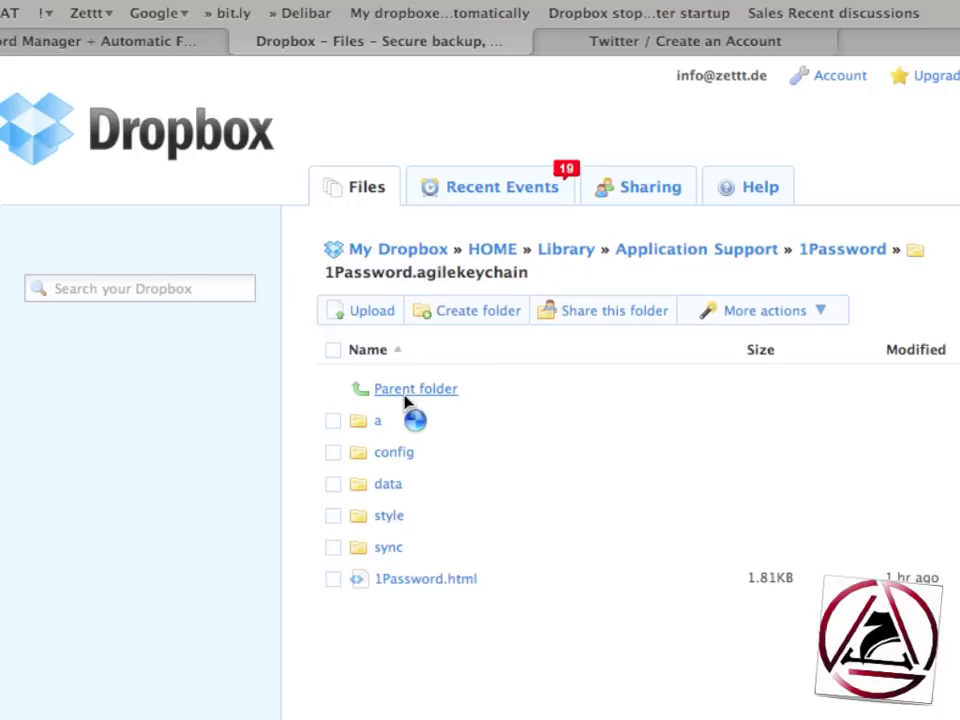
{"action": "left_click", "coordinate": [443, 583]}
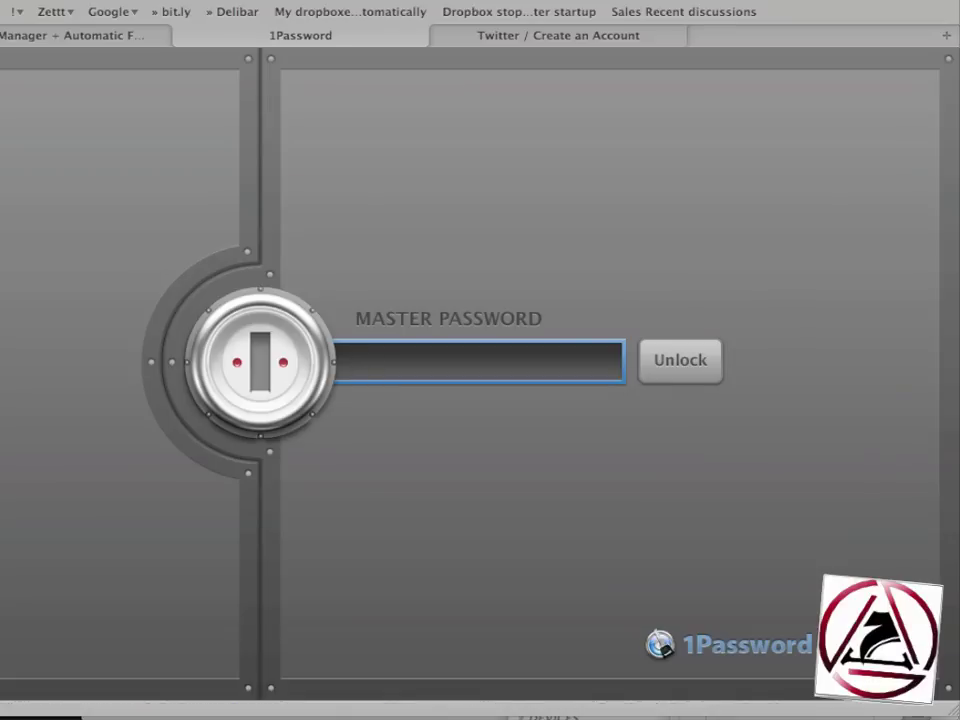
Step: Unlock 1Password Anywhere with the master password, then view Identities and the Secure Notes category
{"action": "type", "text": "••••••"}
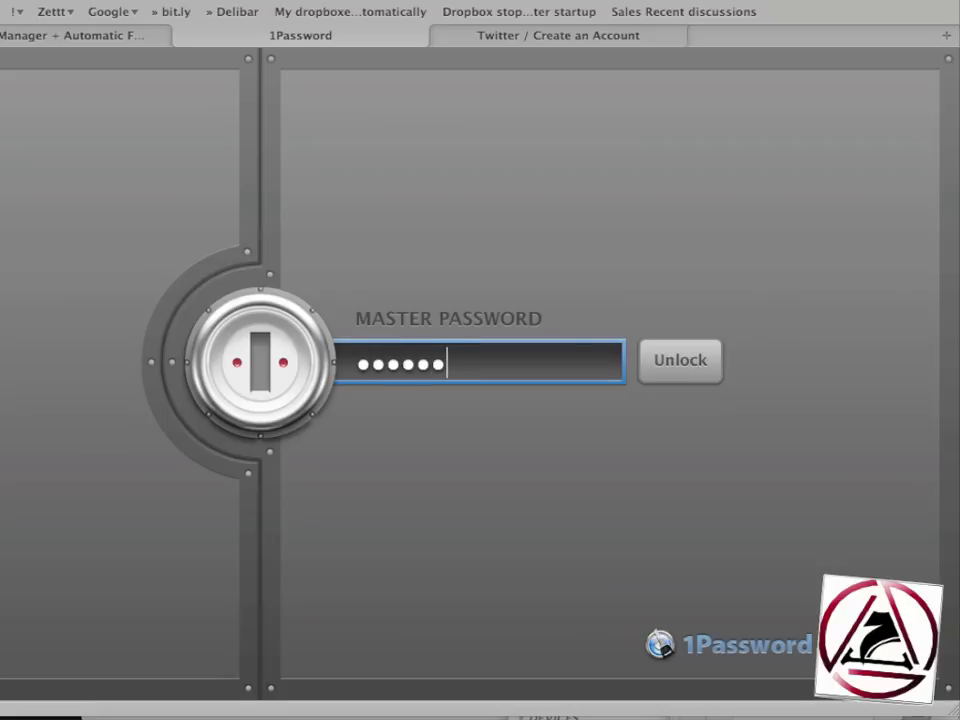
{"action": "key", "text": "Return"}
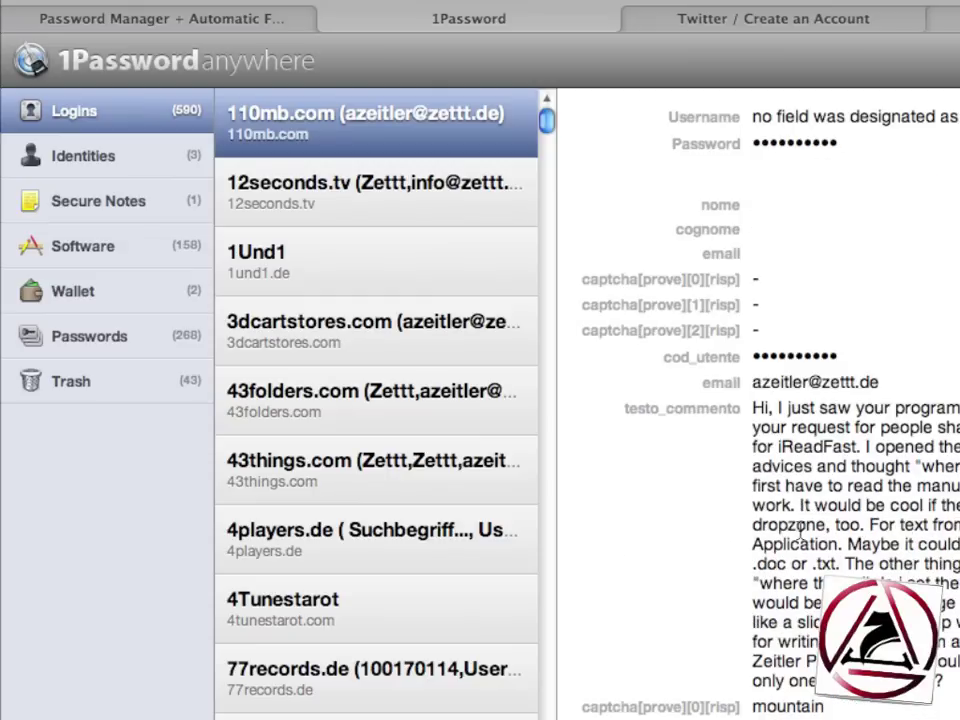
{"action": "scroll", "coordinate": [800, 530], "scroll_direction": "up", "scroll_amount": 3}
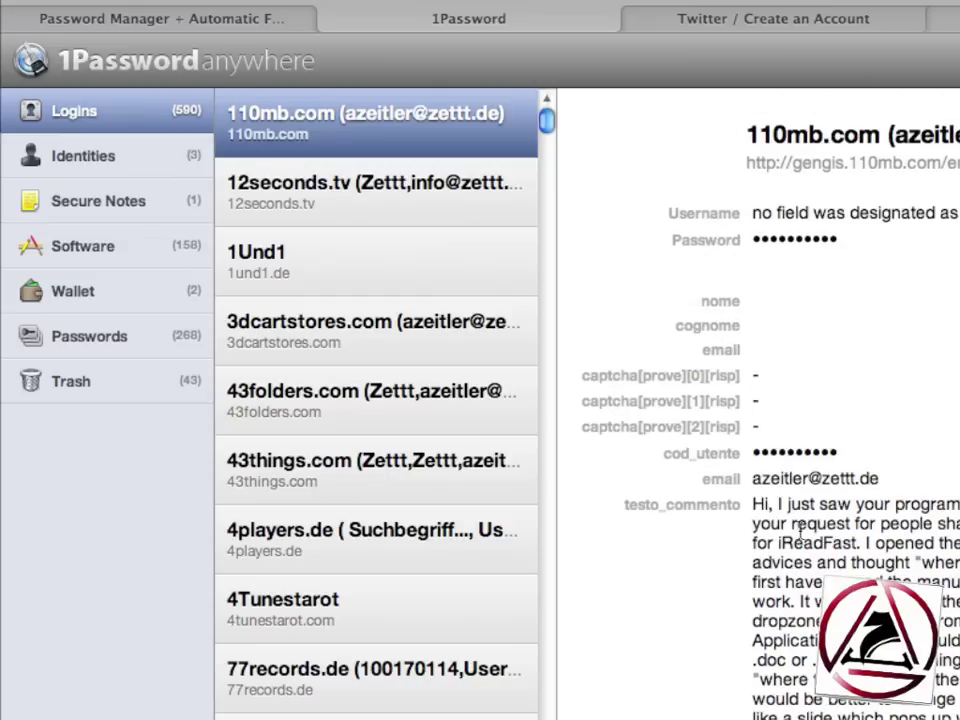
{"action": "left_click", "coordinate": [100, 168]}
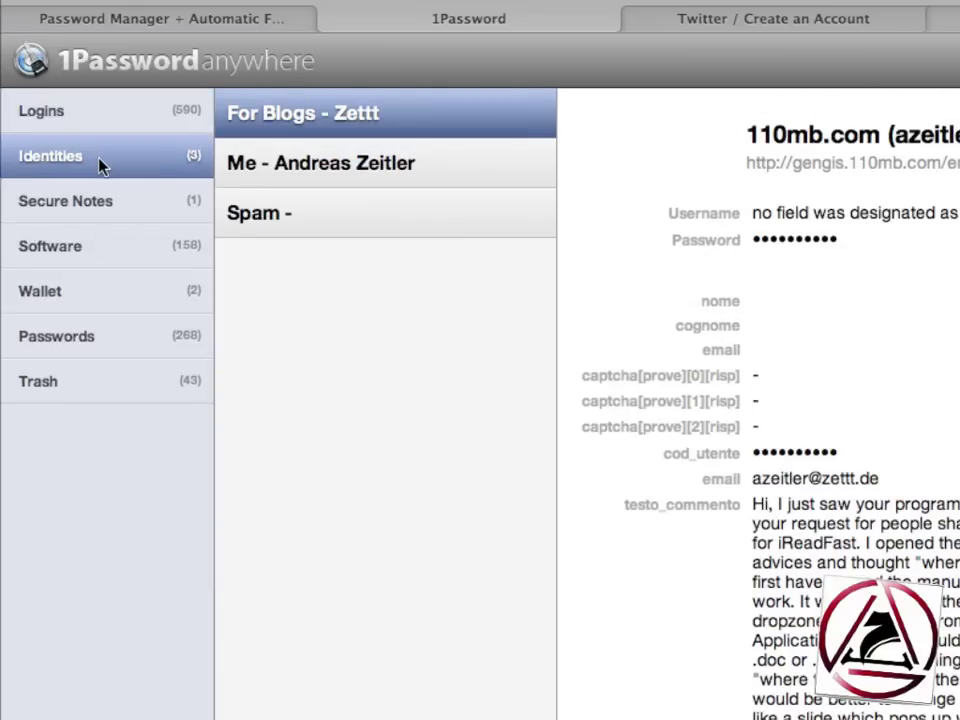
{"action": "left_click", "coordinate": [88, 215]}
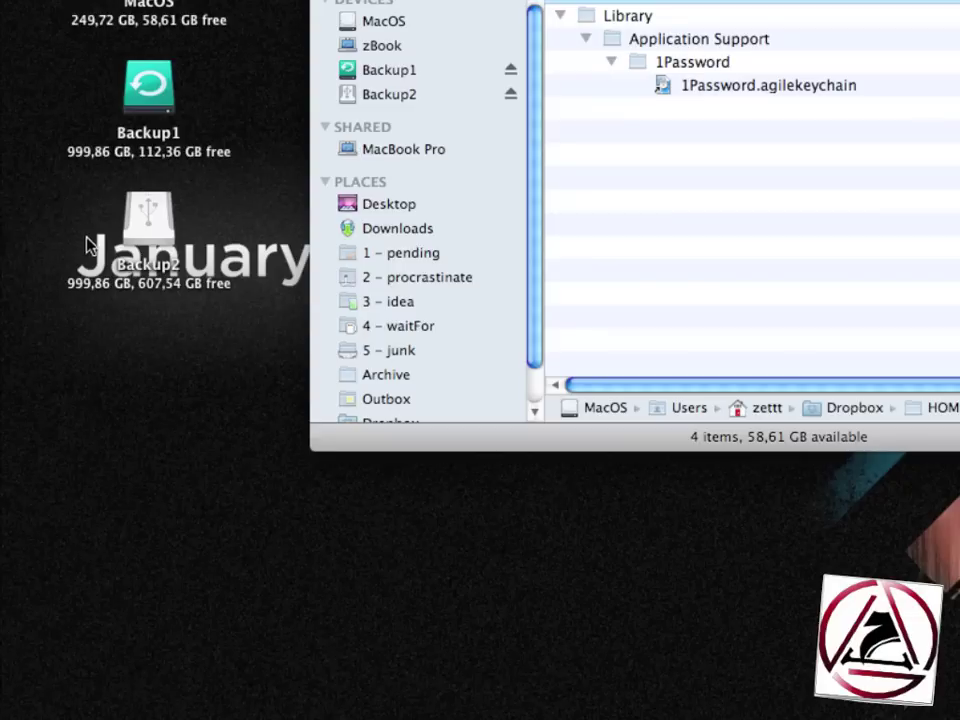
Step: Return to the 1Password app and show the MOSX folder with its twitter.com login
{"action": "key", "text": "super+Tab"}
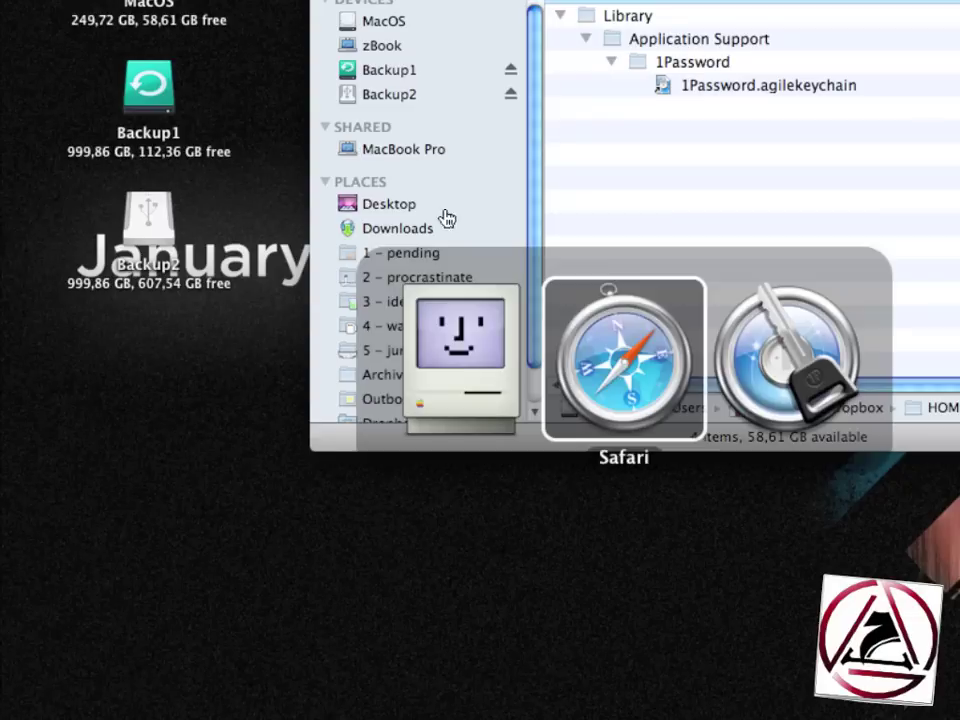
{"action": "left_click", "coordinate": [734, 347]}
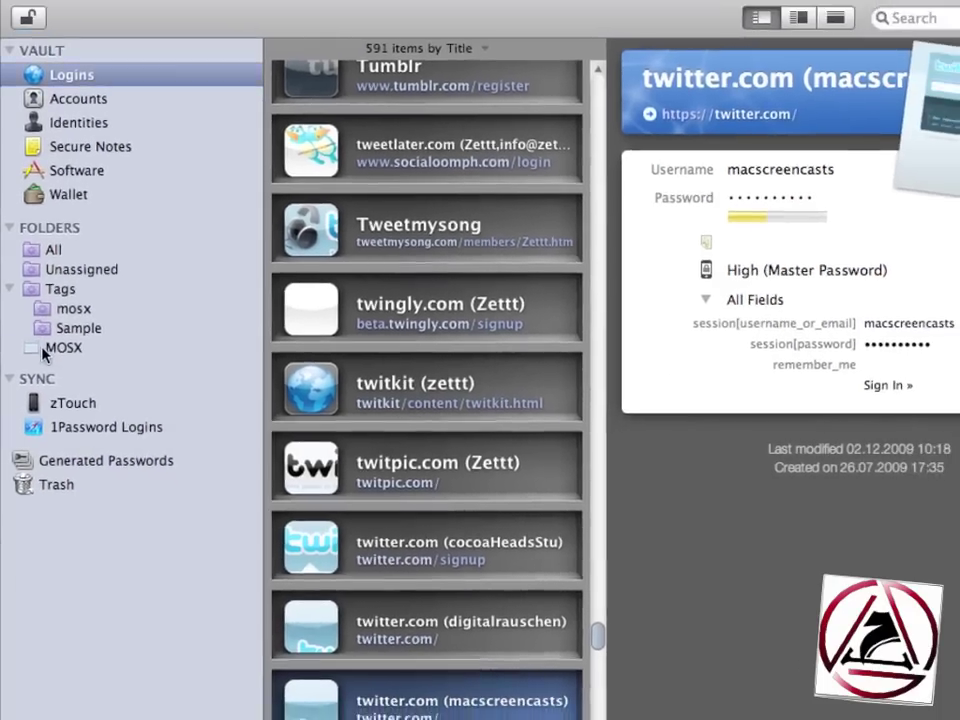
{"action": "left_click", "coordinate": [45, 350]}
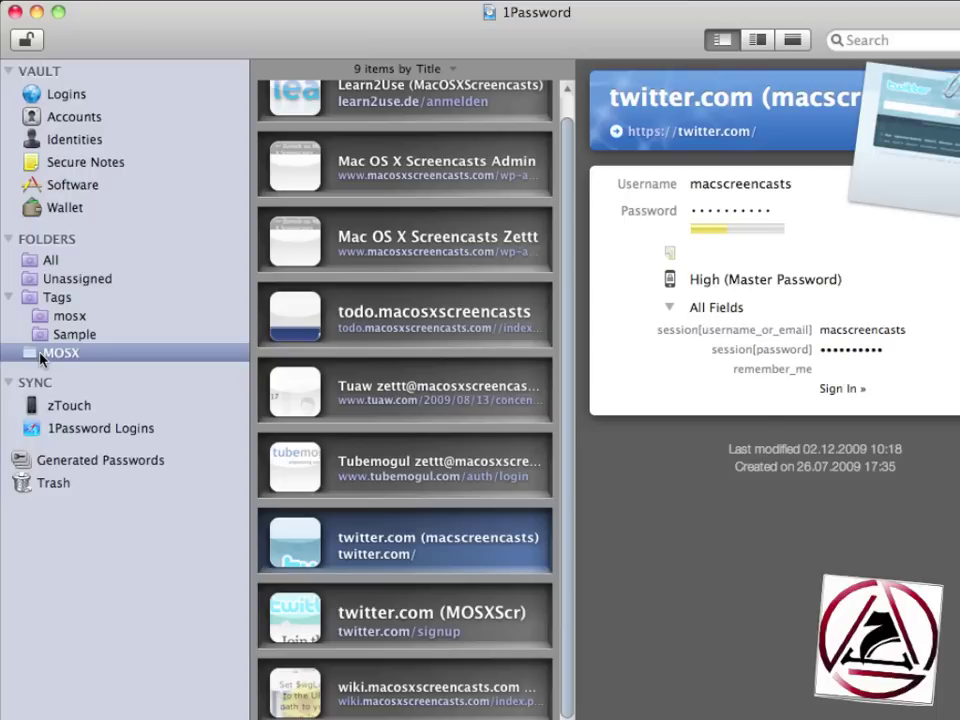
{"action": "key", "text": "super+comma"}
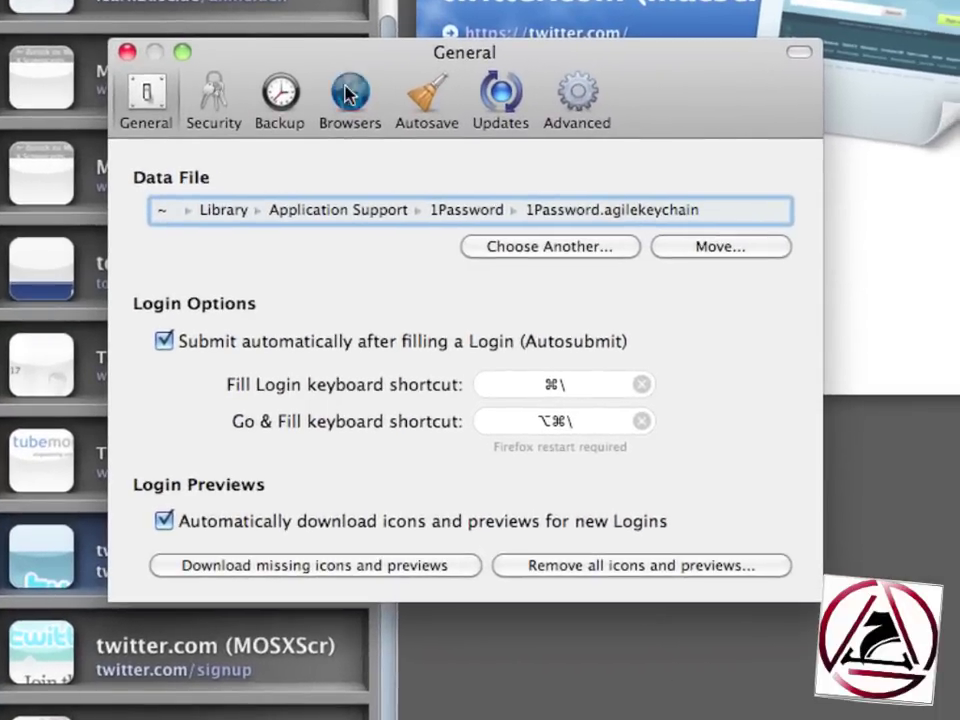
{"action": "left_click", "coordinate": [348, 95]}
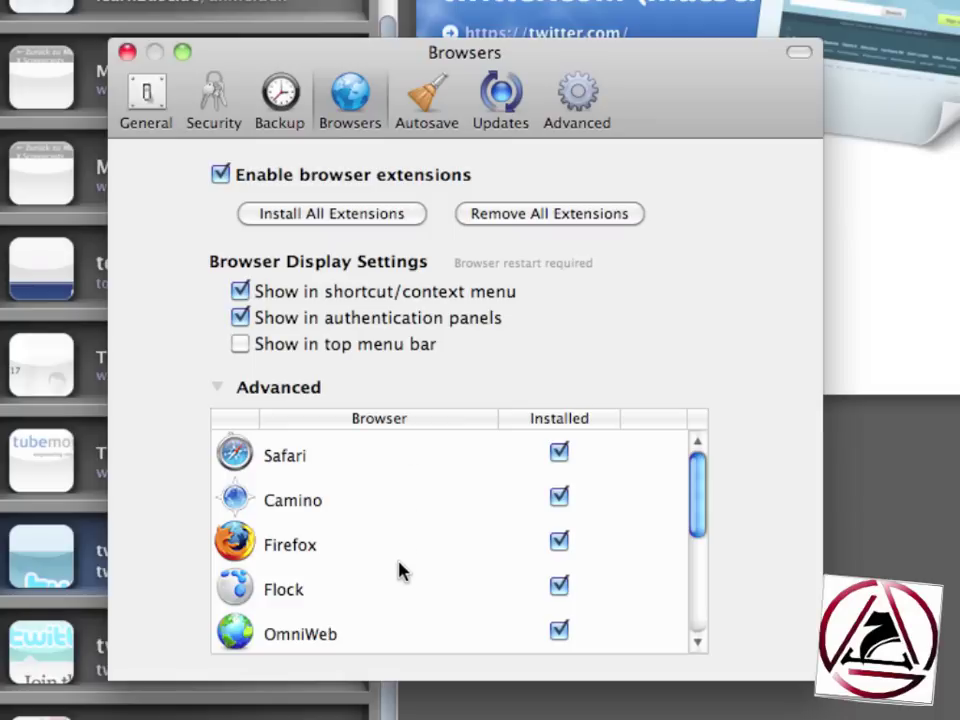
{"action": "scroll", "coordinate": [399, 571], "scroll_direction": "down", "scroll_amount": 5}
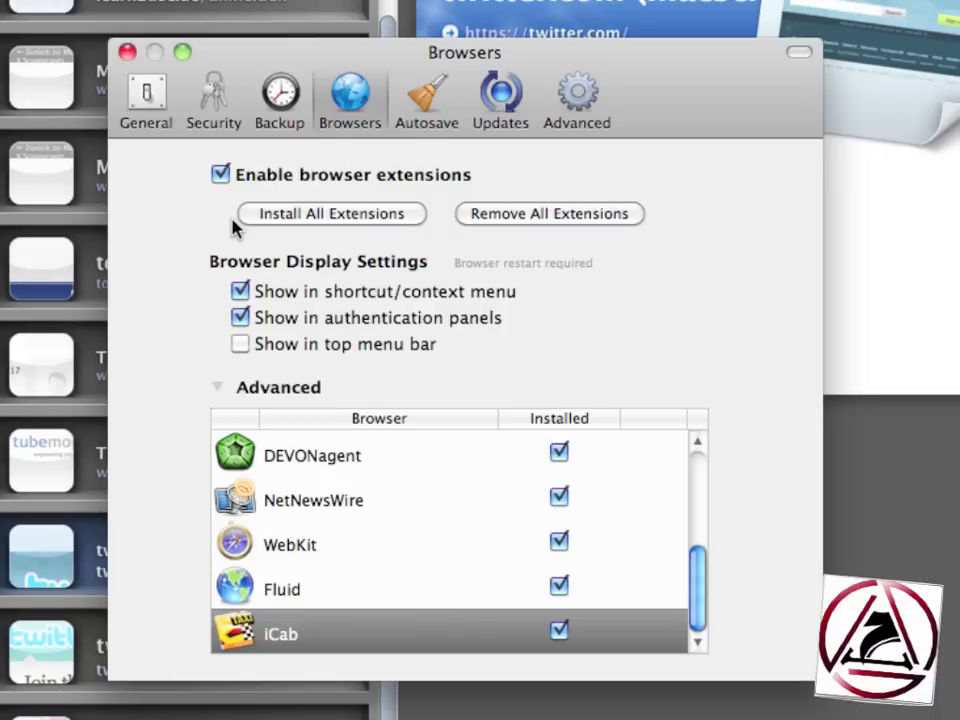
Step: Close the preferences window, return to Safari's Twitter tab, and bring up the sign-in form
{"action": "key", "text": "super+w"}
{"action": "key", "text": "super+Tab"}
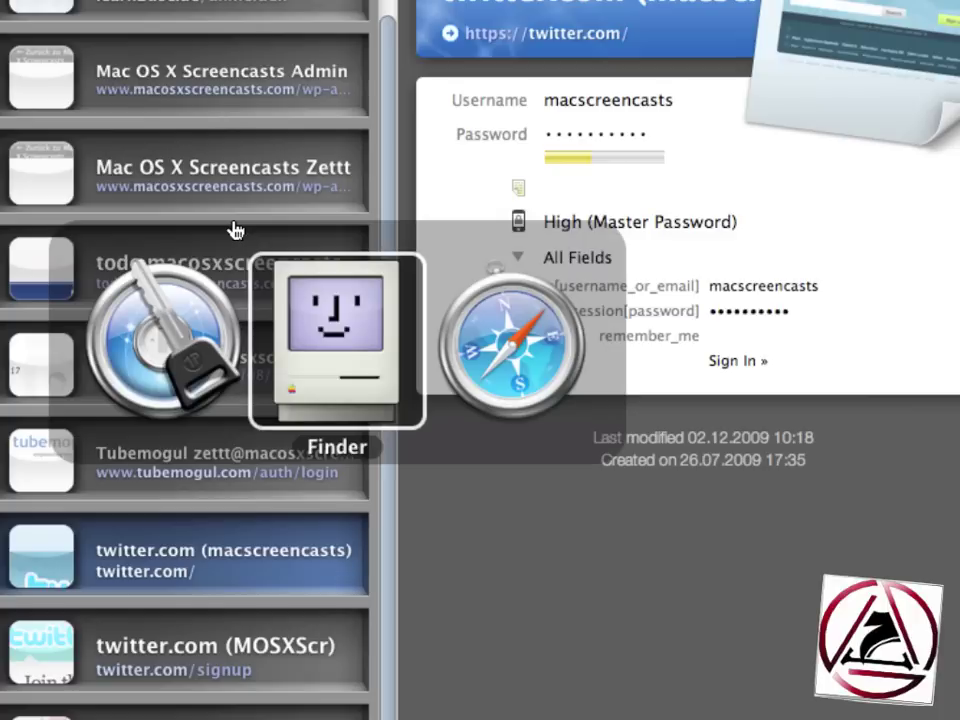
{"action": "key", "text": "super+Tab"}
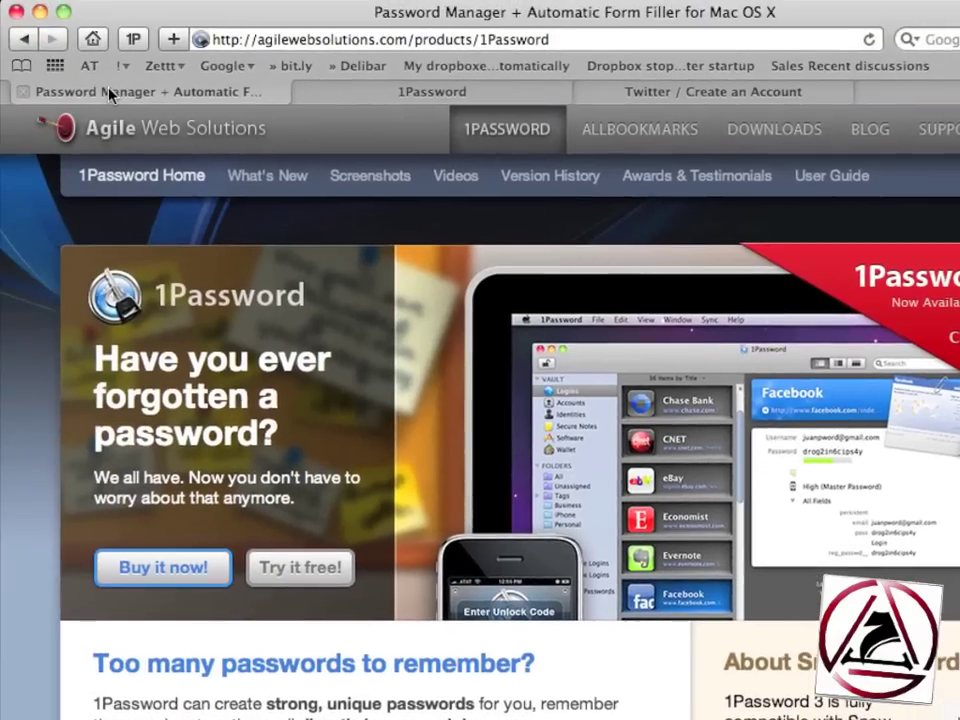
{"action": "left_click", "coordinate": [806, 97]}
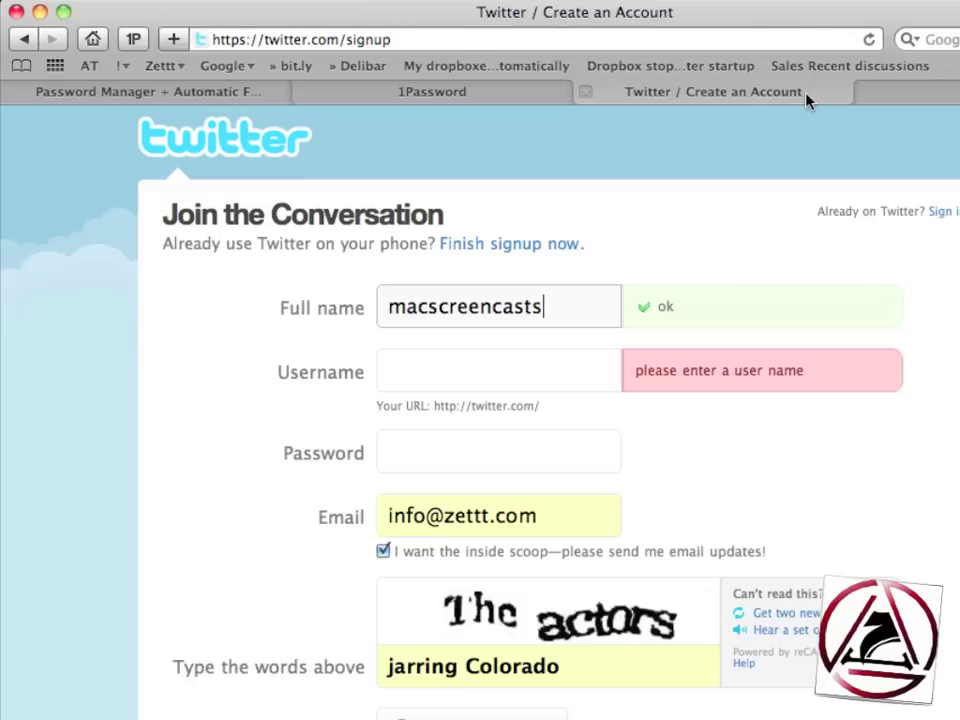
{"action": "left_click", "coordinate": [199, 146]}
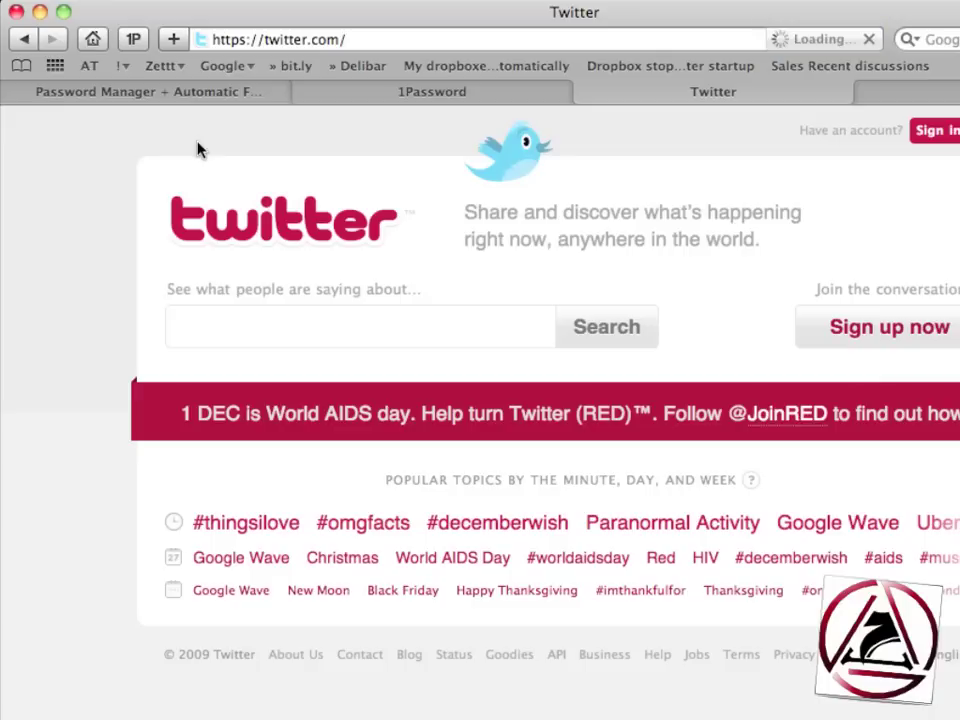
{"action": "left_click", "coordinate": [925, 139]}
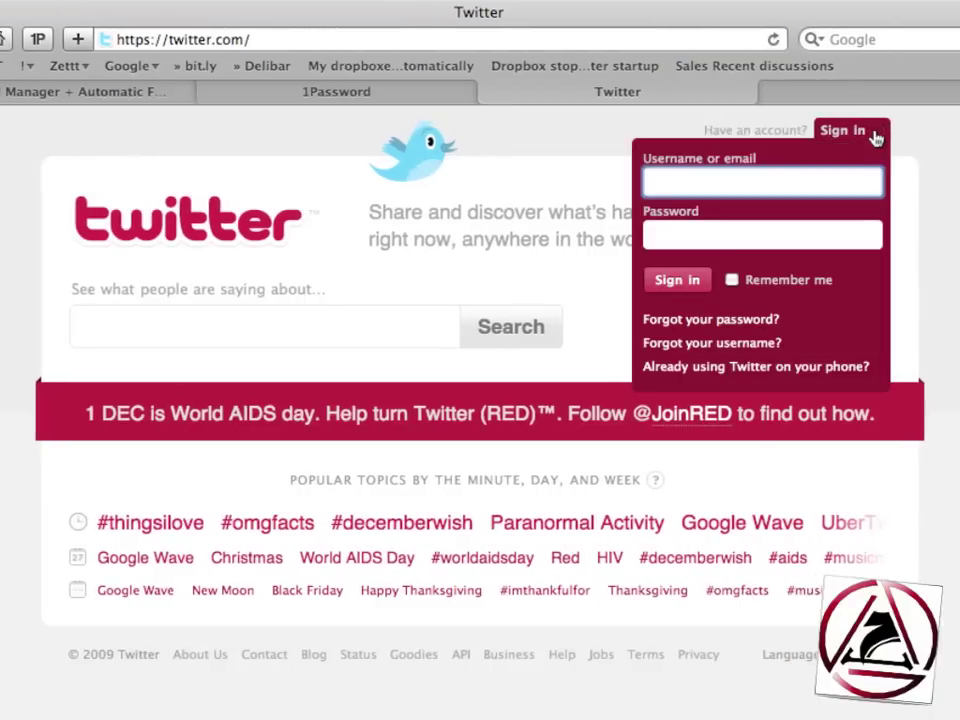
Step: Fill the Twitter sign-in with the second saved 1Password login via Cmd+\ and sign in
{"action": "key", "text": "super+backslash"}
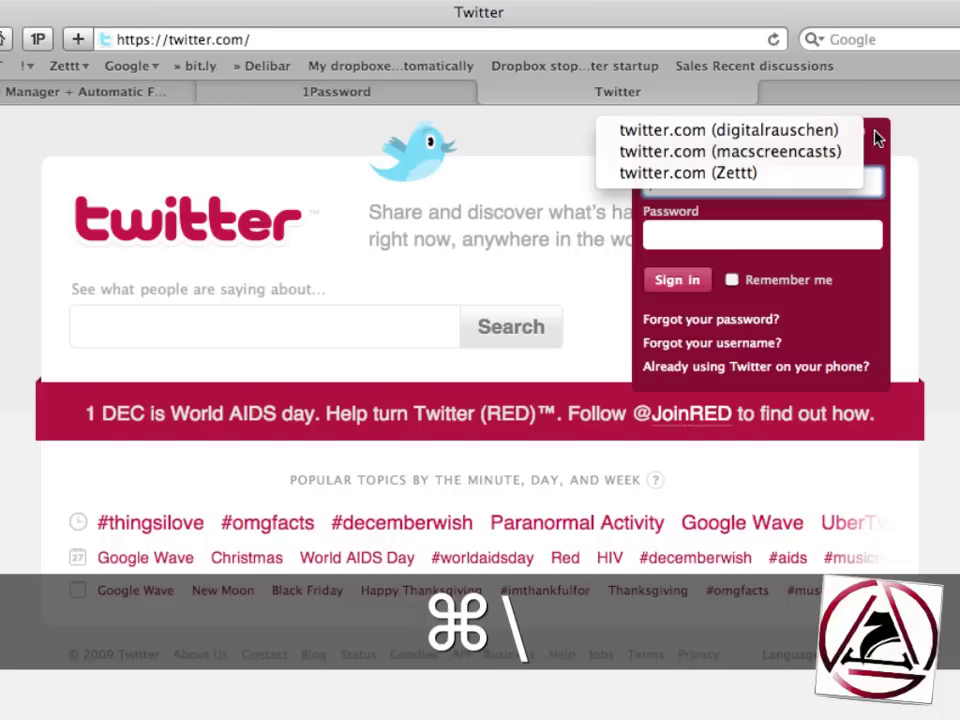
{"action": "key", "text": "Down"}
{"action": "key", "text": "Down"}
{"action": "key", "text": "Down"}
{"action": "key", "text": "Down"}
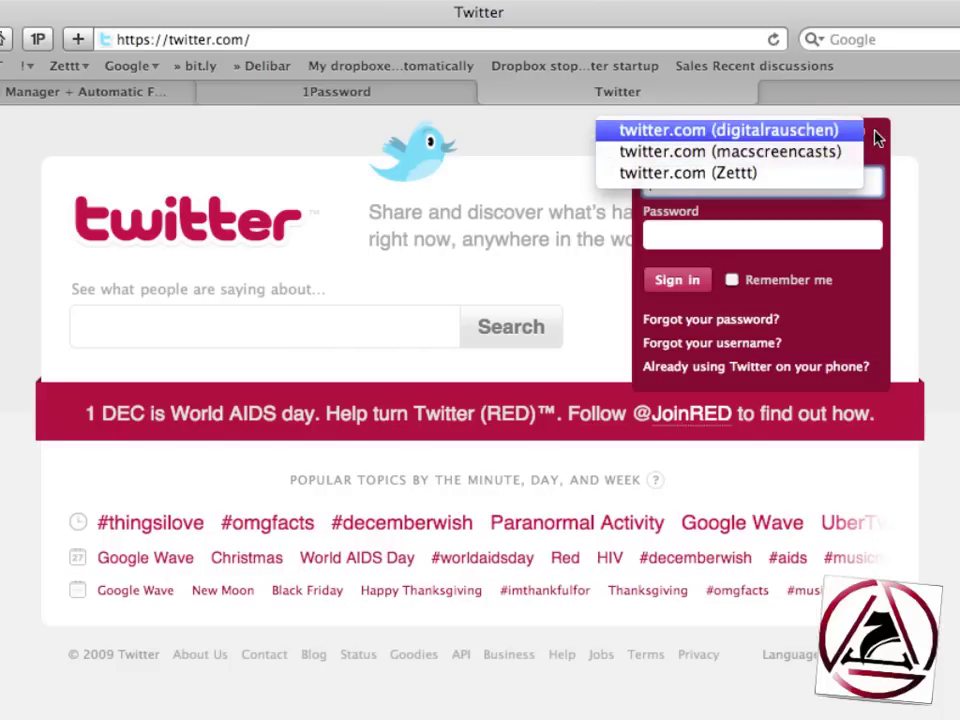
{"action": "key", "text": "Down"}
{"action": "key", "text": "Down"}
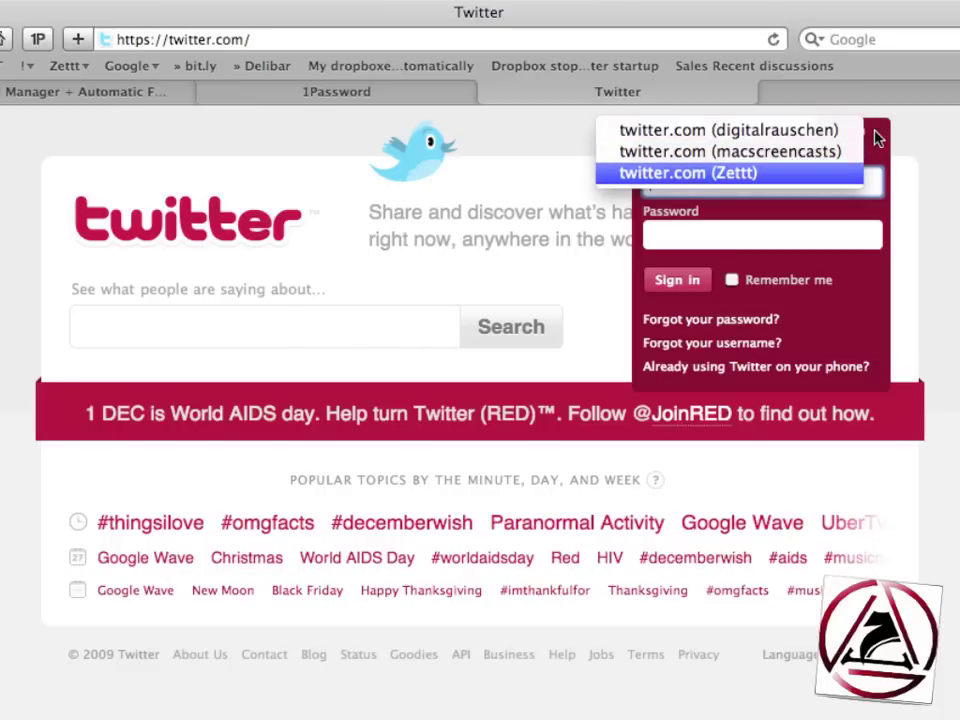
{"action": "key", "text": "Up"}
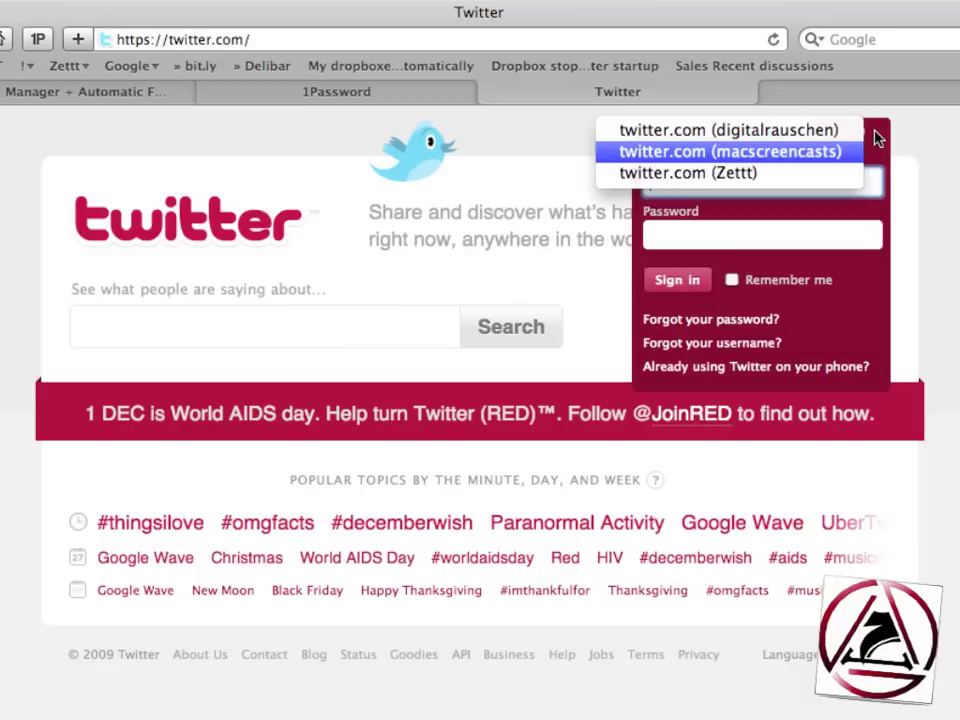
{"action": "key", "text": "Return"}
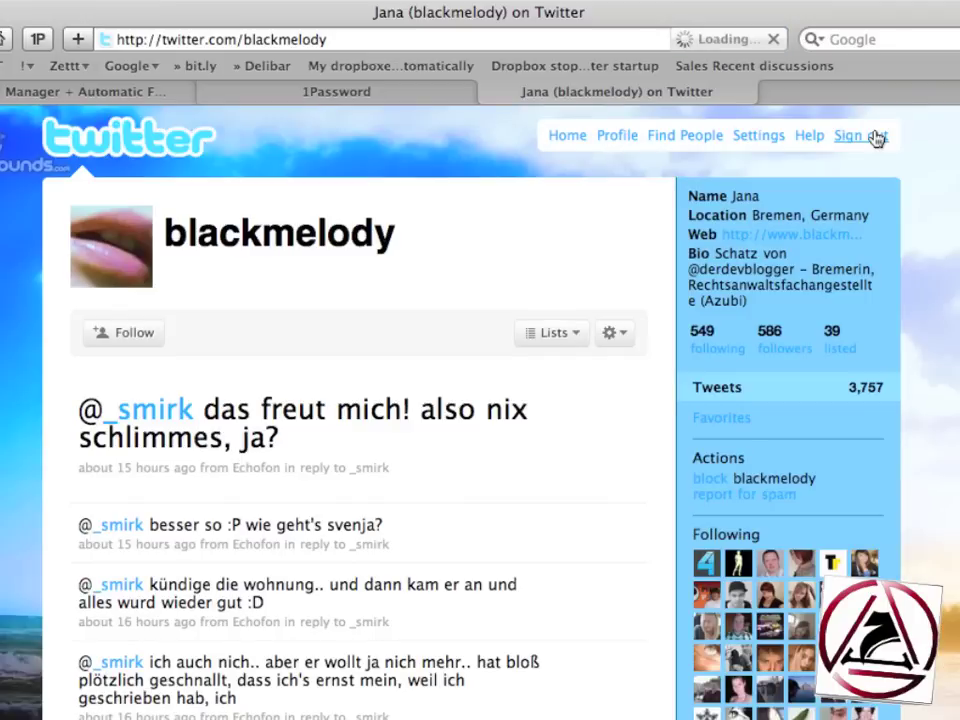
Step: Go to Twitter Home, close the Lists announcement banner, and scroll through the timeline
{"action": "left_click", "coordinate": [568, 140]}
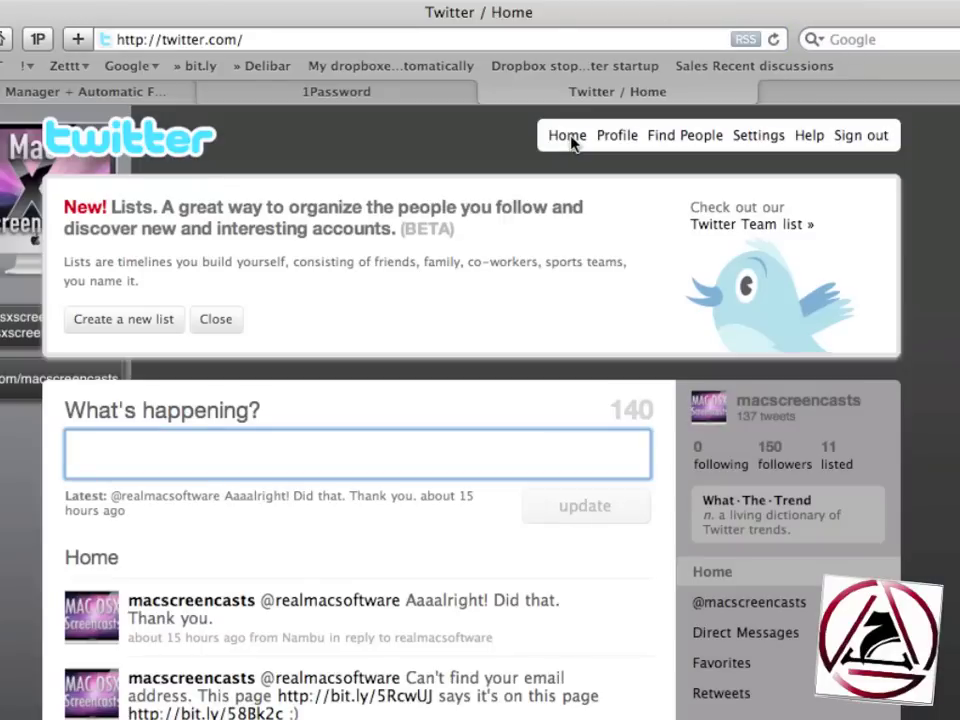
{"action": "left_click", "coordinate": [233, 322]}
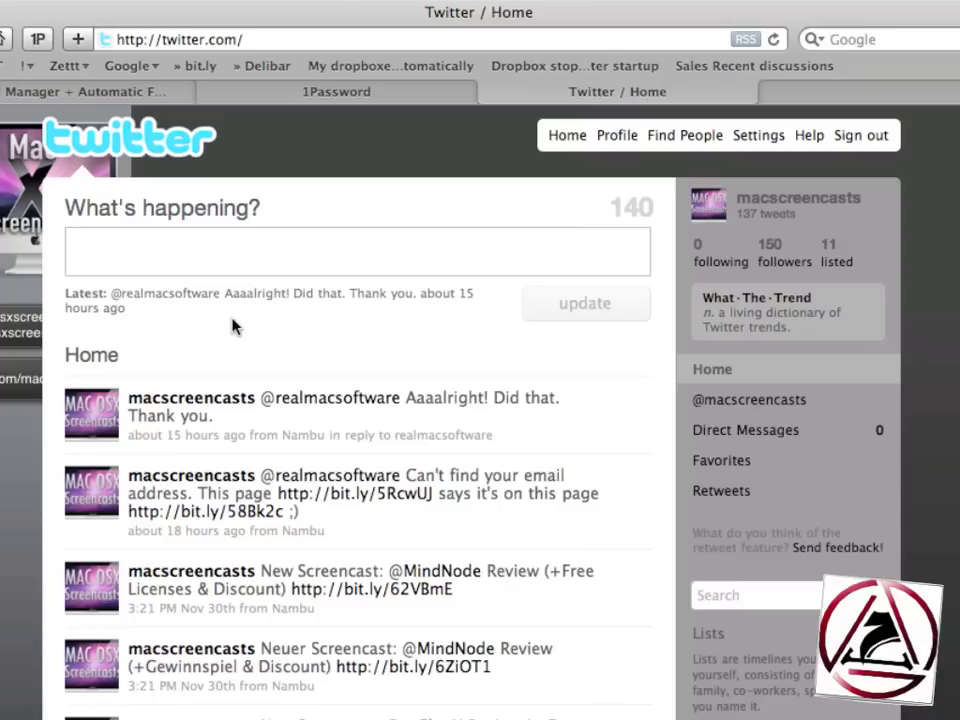
{"action": "scroll", "coordinate": [233, 322], "scroll_direction": "down", "scroll_amount": 15}
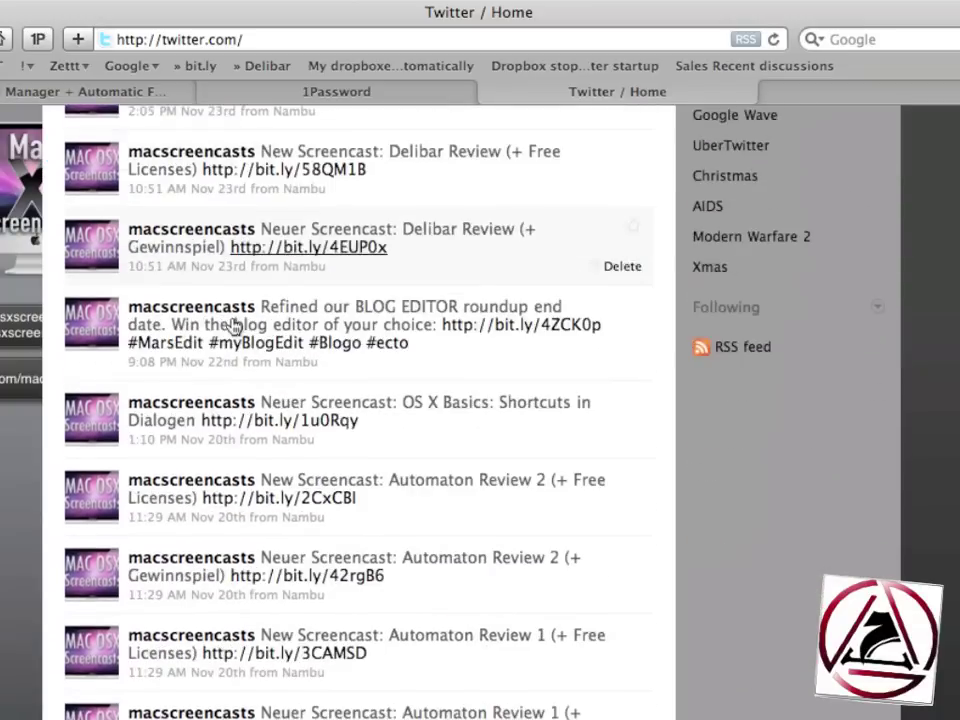
{"action": "scroll", "coordinate": [233, 322], "scroll_direction": "down", "scroll_amount": 3}
{"action": "scroll", "coordinate": [233, 322], "scroll_direction": "up", "scroll_amount": 10}
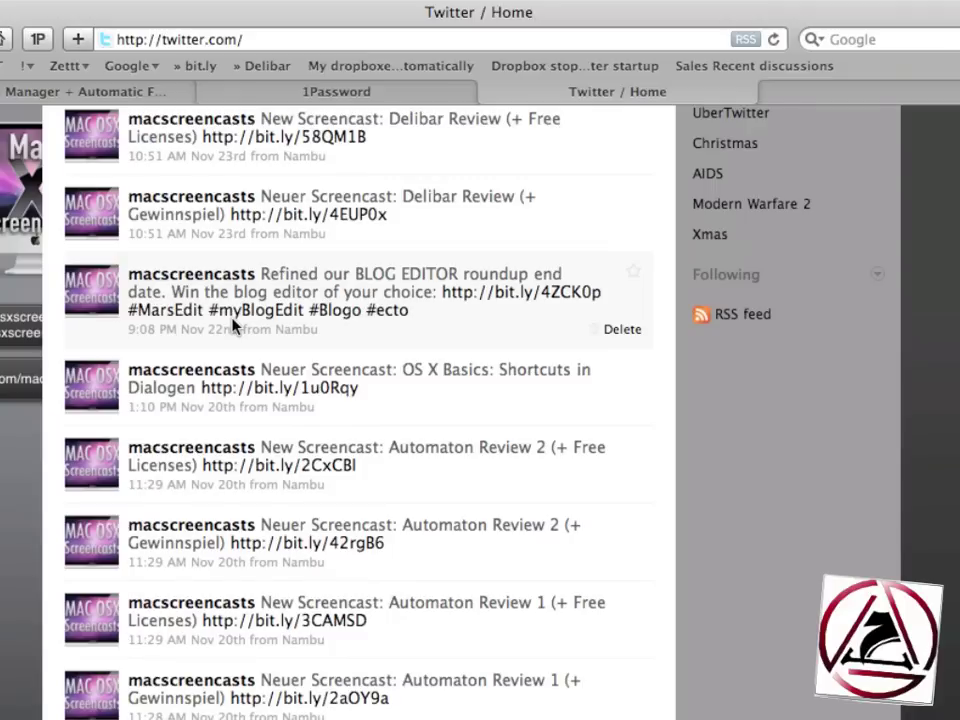
Step: Switch back to the Agile Web Solutions 1Password product page tab with Cmd+Shift+[
{"action": "key", "text": "super+shift+bracketleft"}
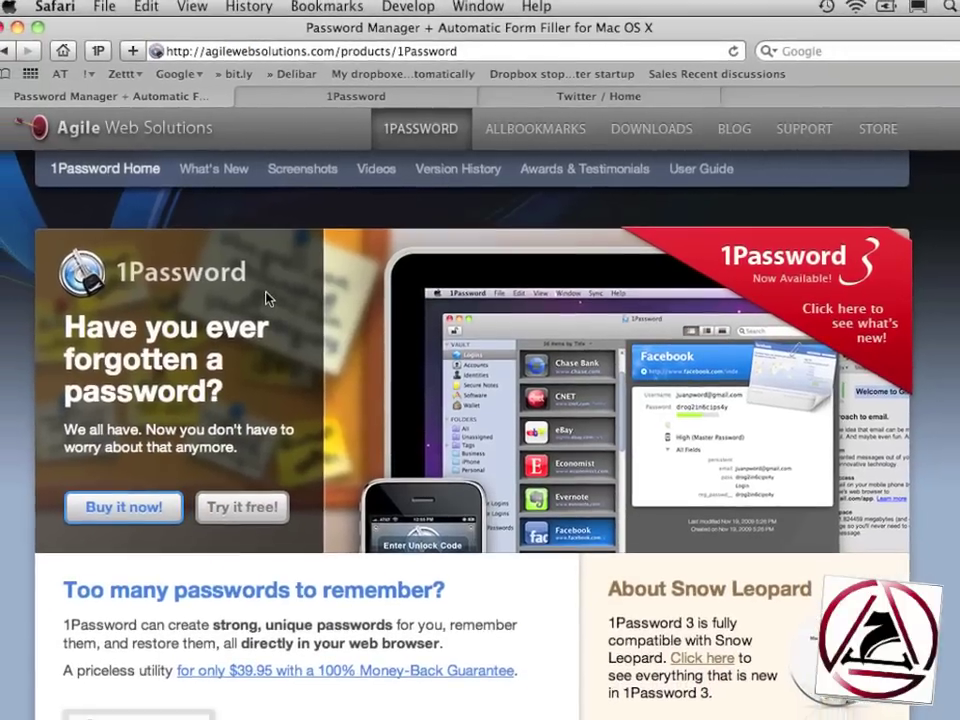